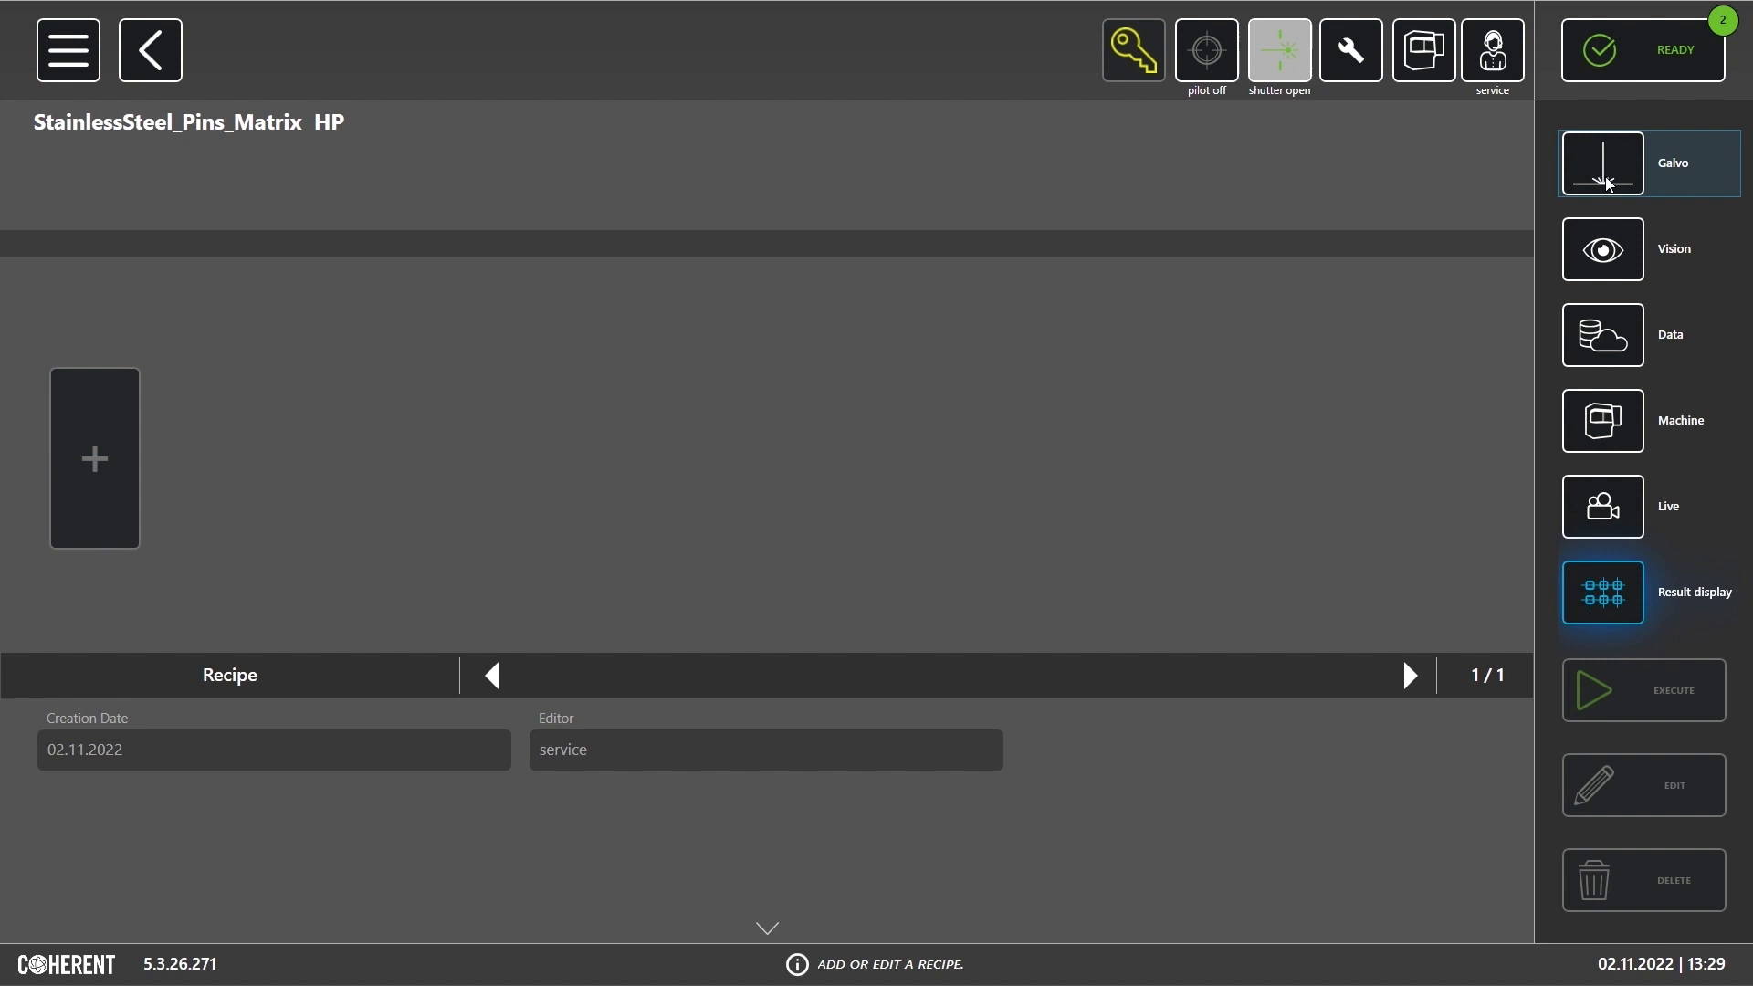
Drag Galvo and Vision process steps into the recipe row and select the Galvo step
left_click_drag(1610, 185, 430, 254)
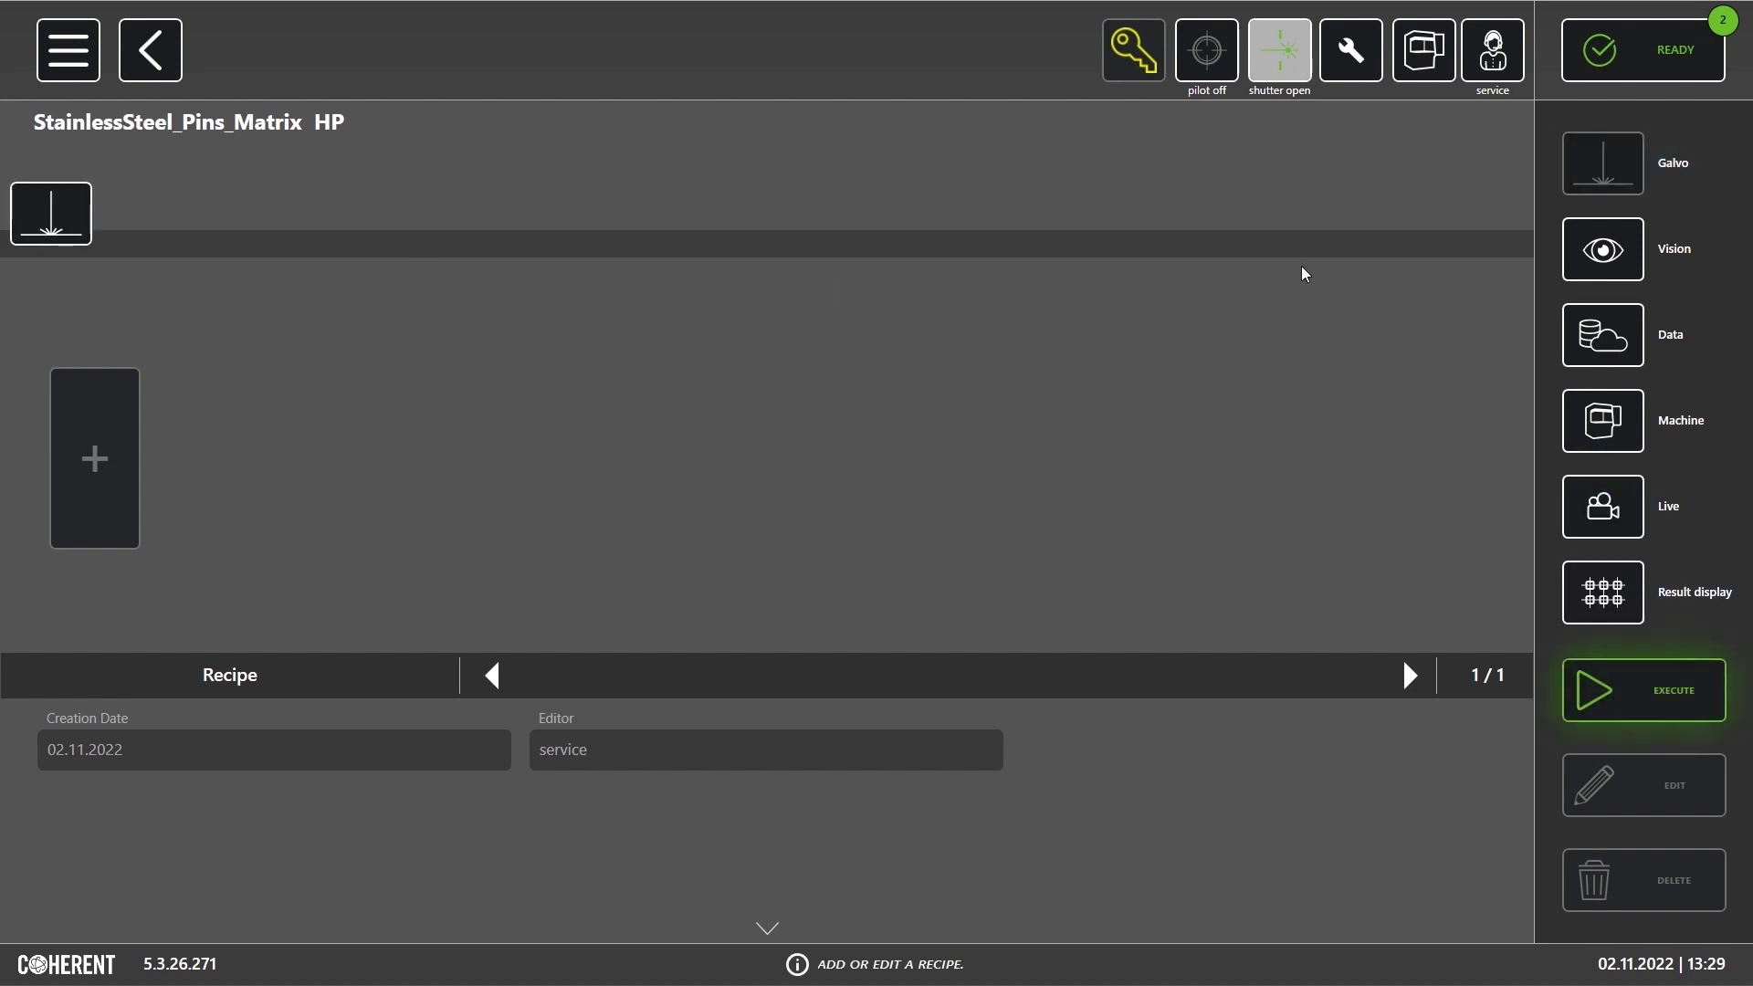
left_click_drag(1590, 249, 192, 246)
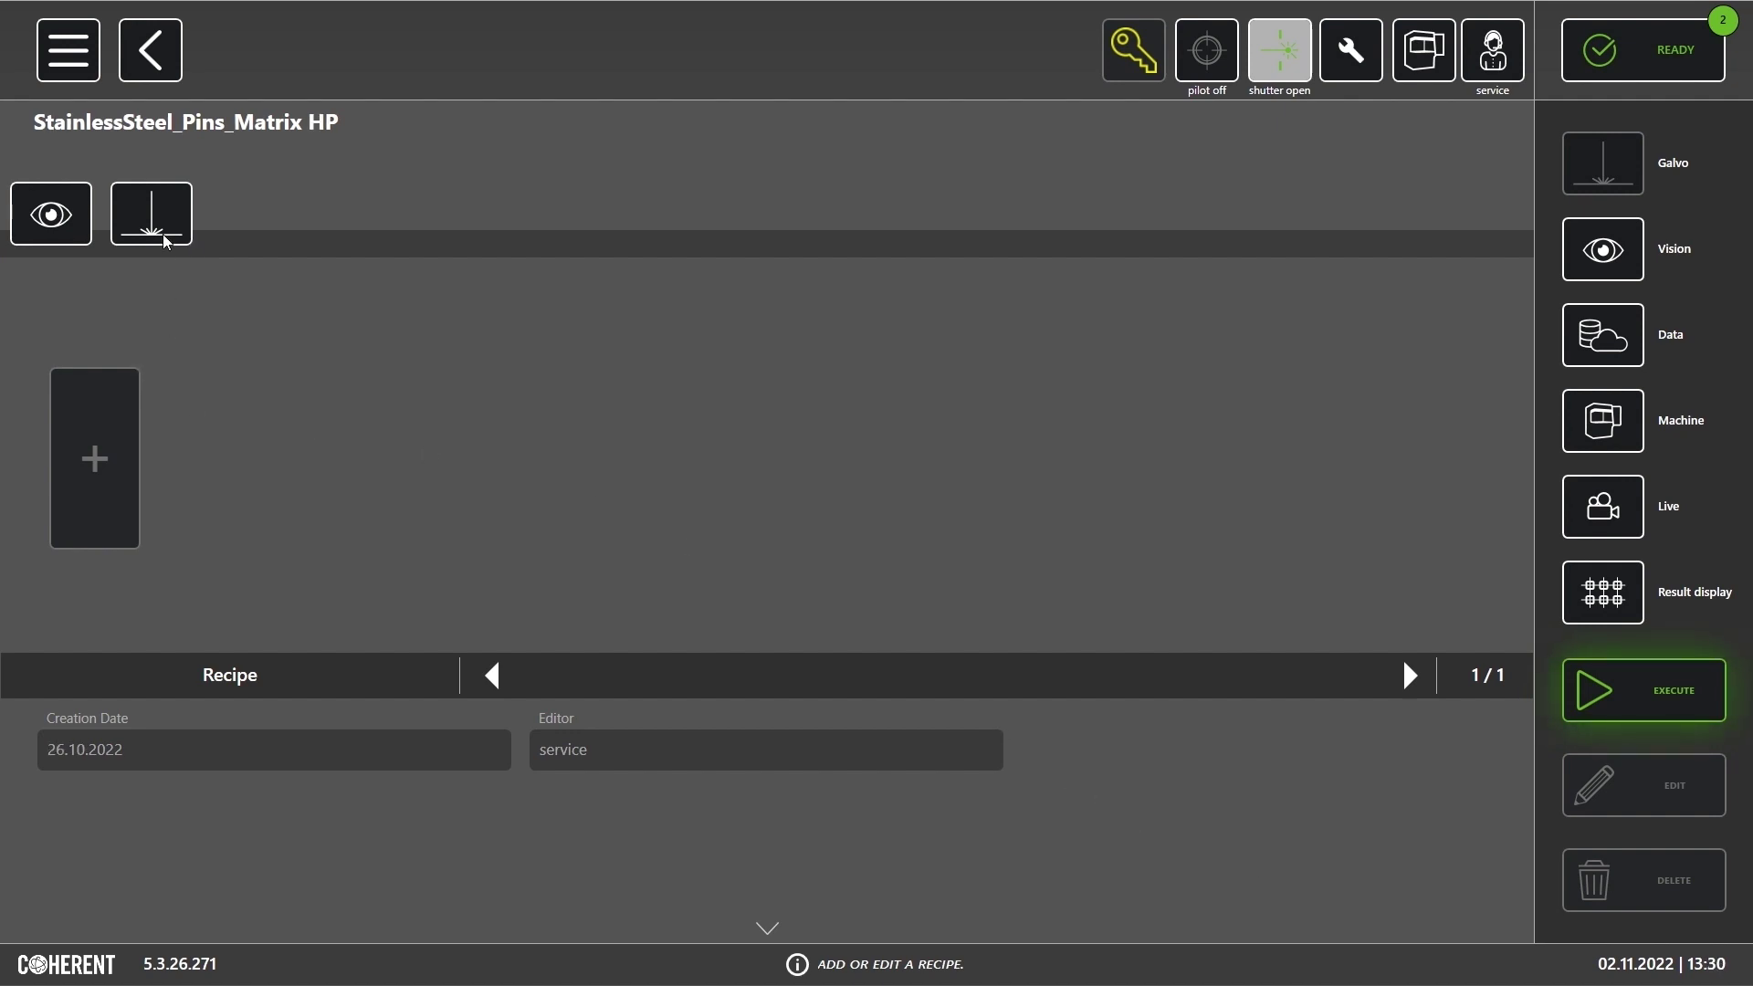
left_click(165, 238)
Open the step editor, then enter the reference cell drawing
left_click(1634, 786)
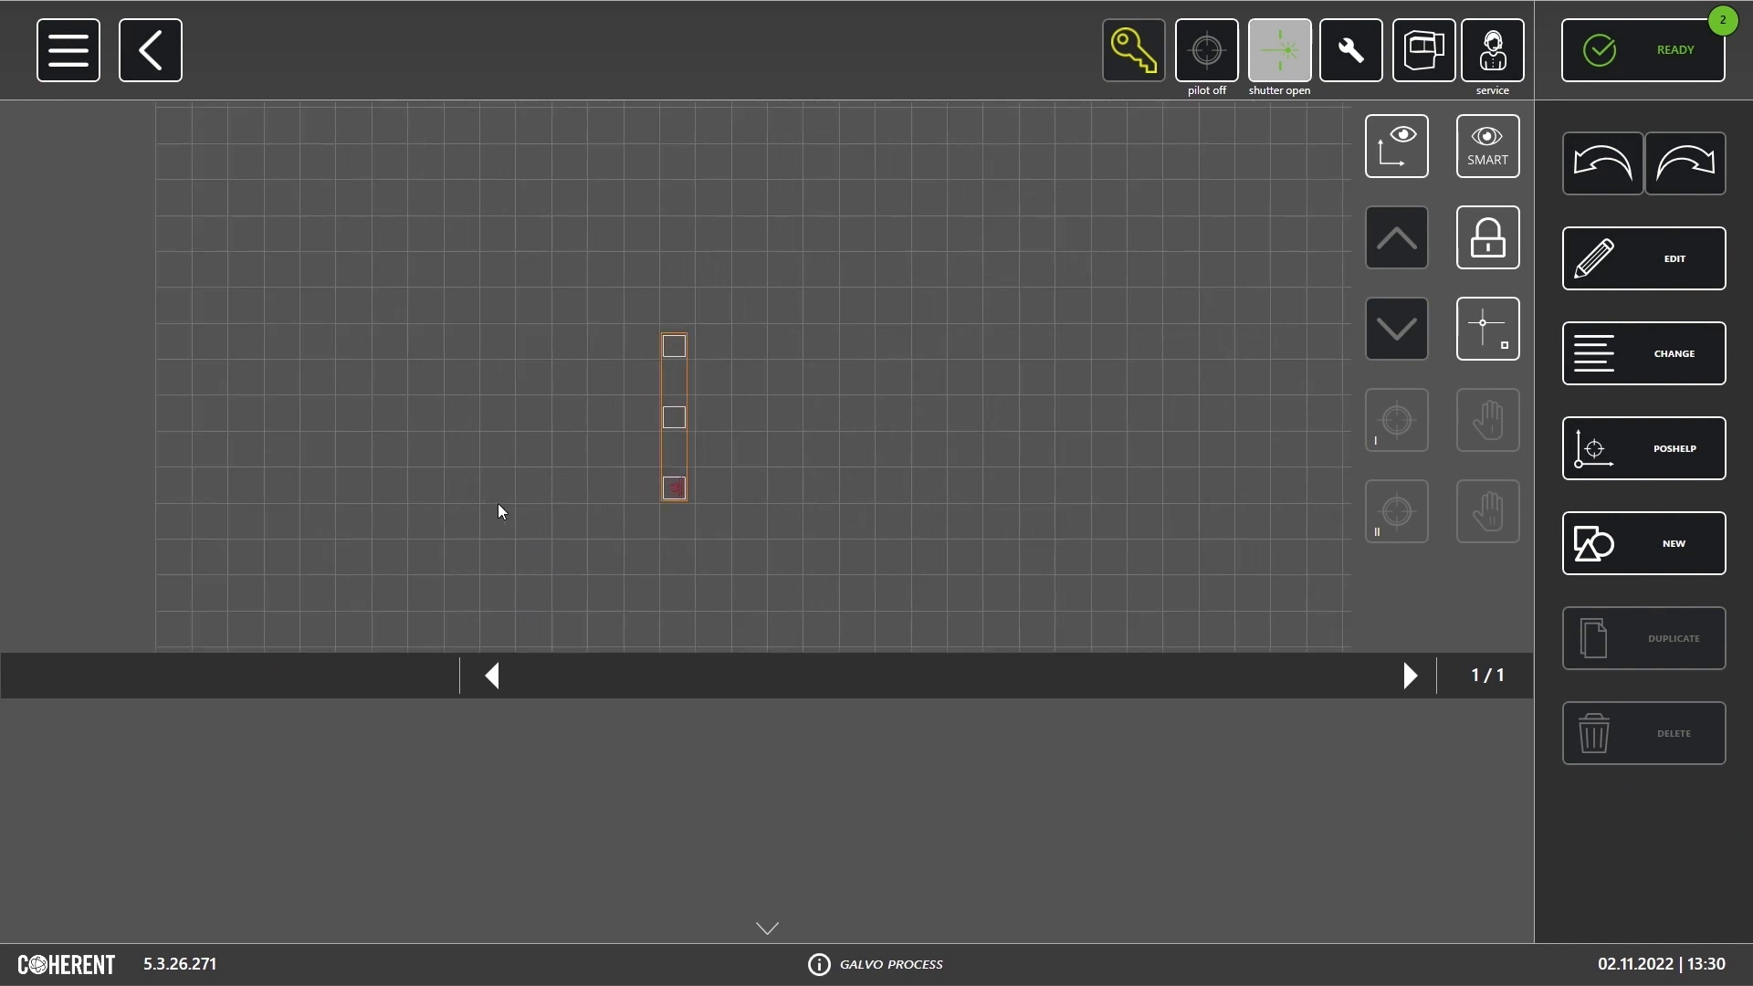
key("Escape")
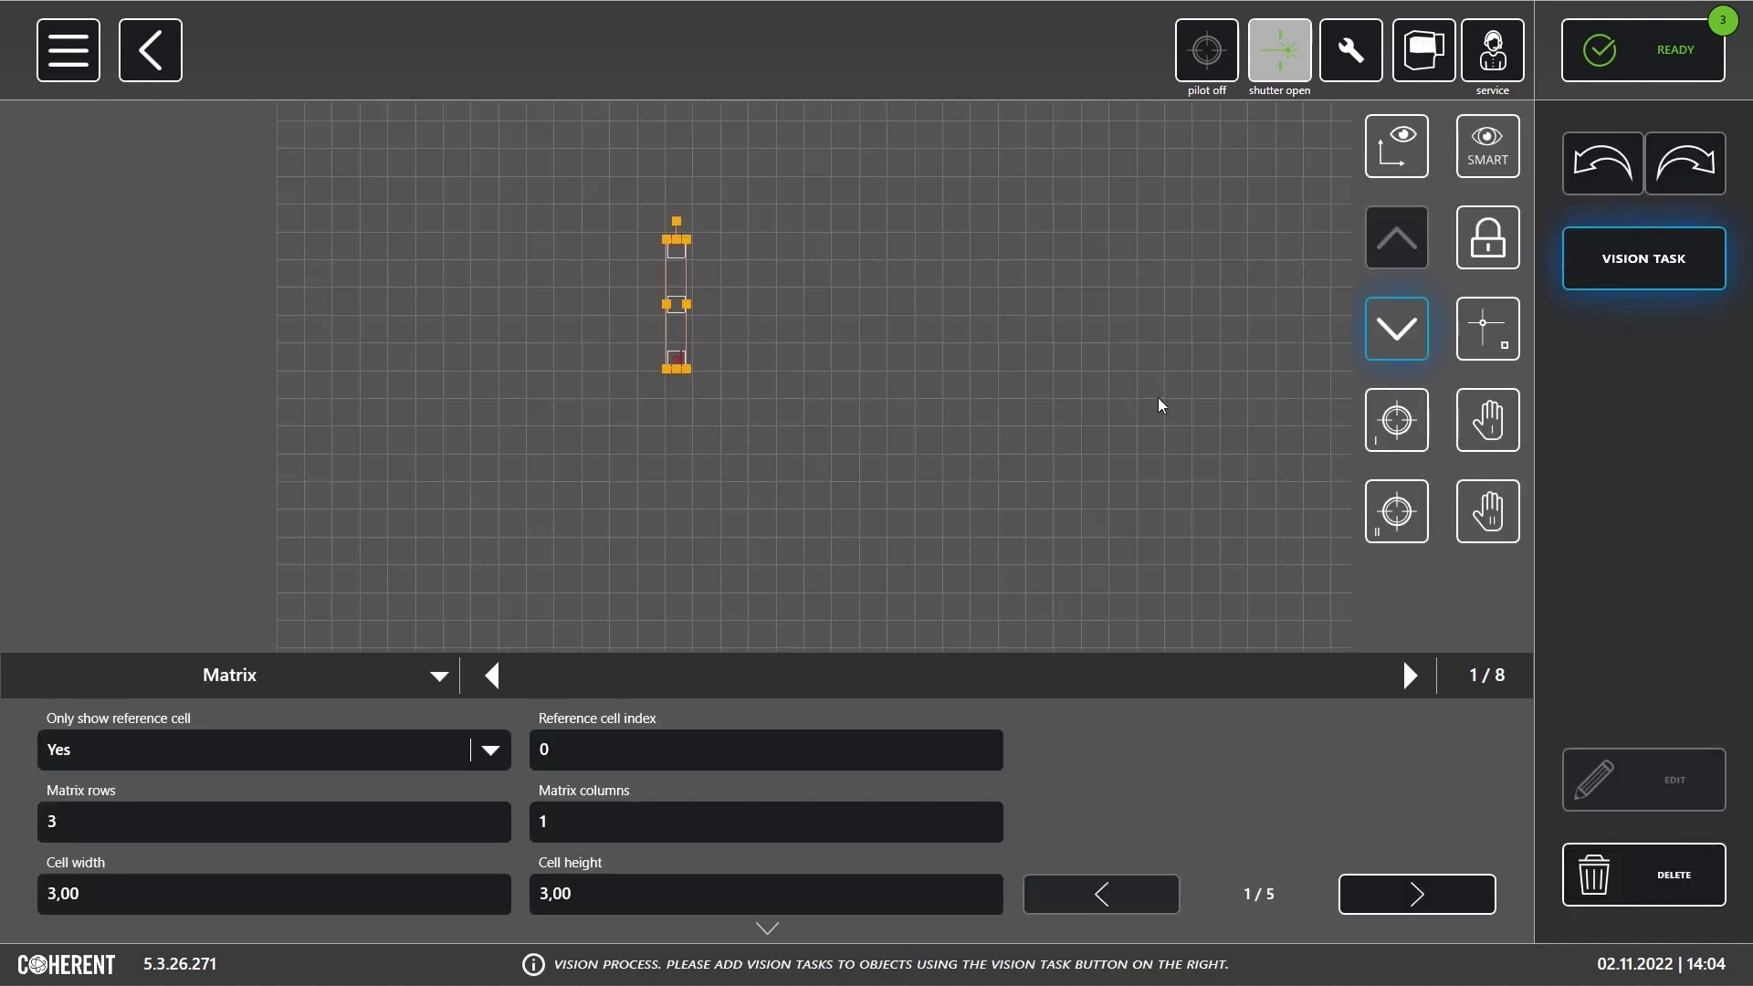
left_click(1386, 339)
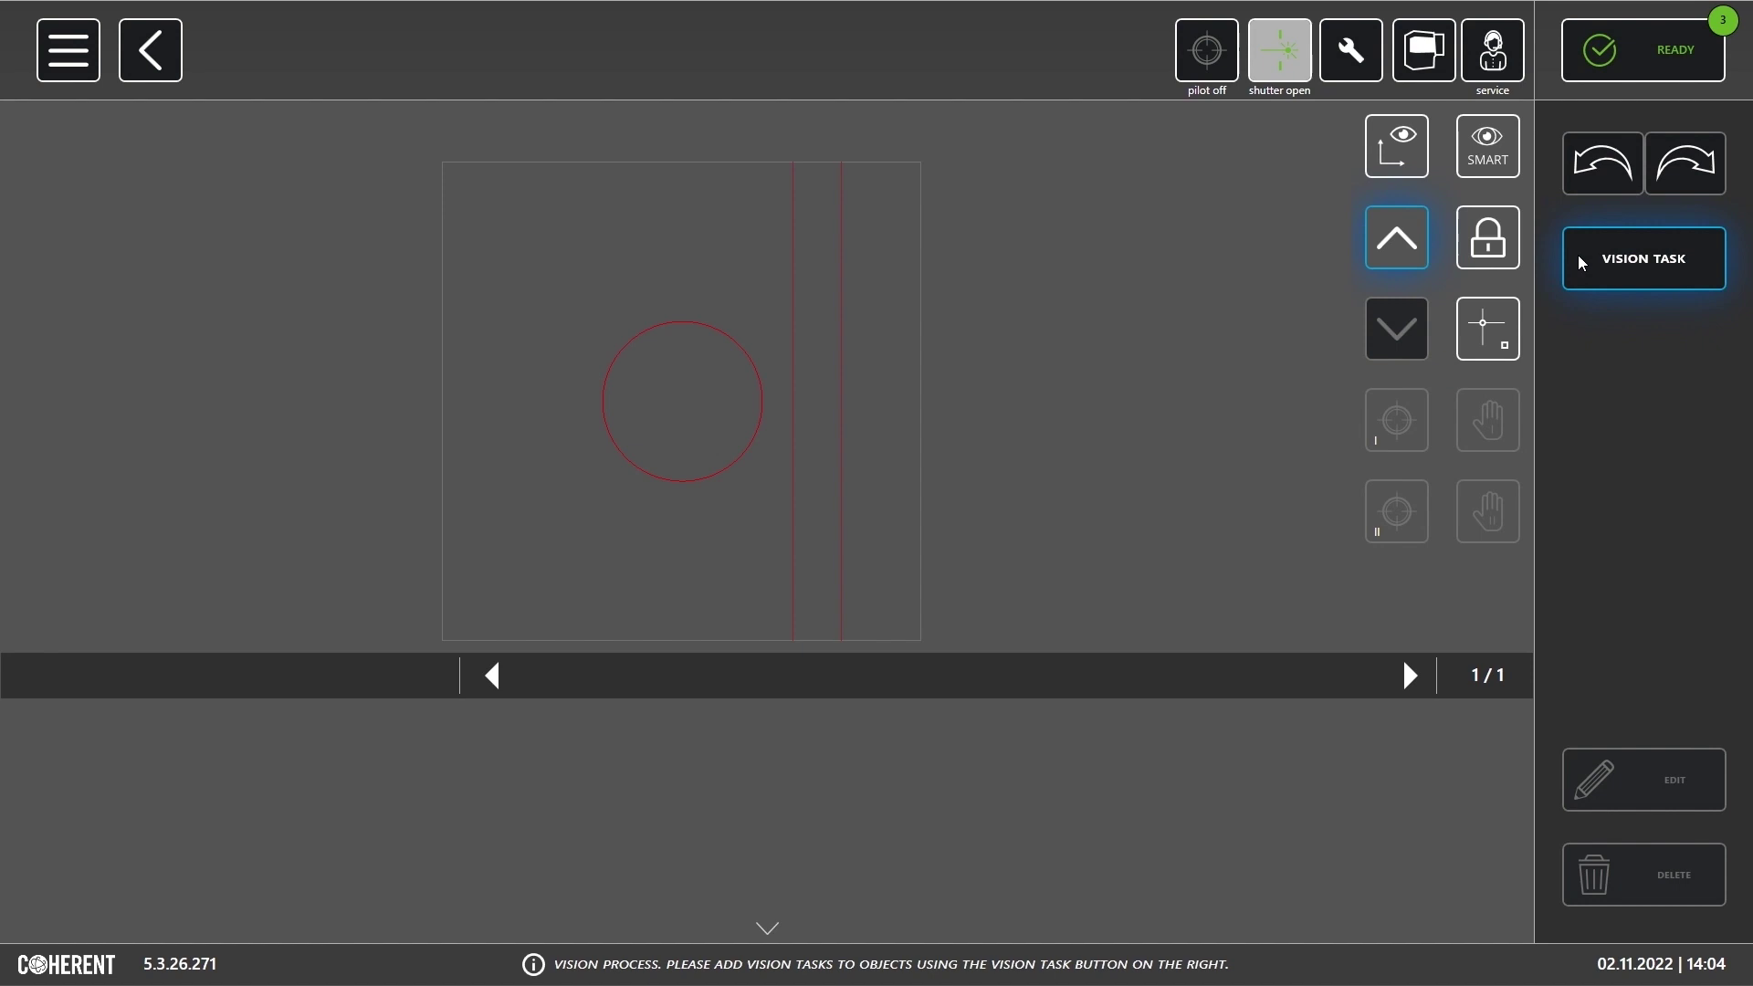
Place a 1P Interactive vision task flag pinned to Group CellLayout and select it
left_click(1580, 262)
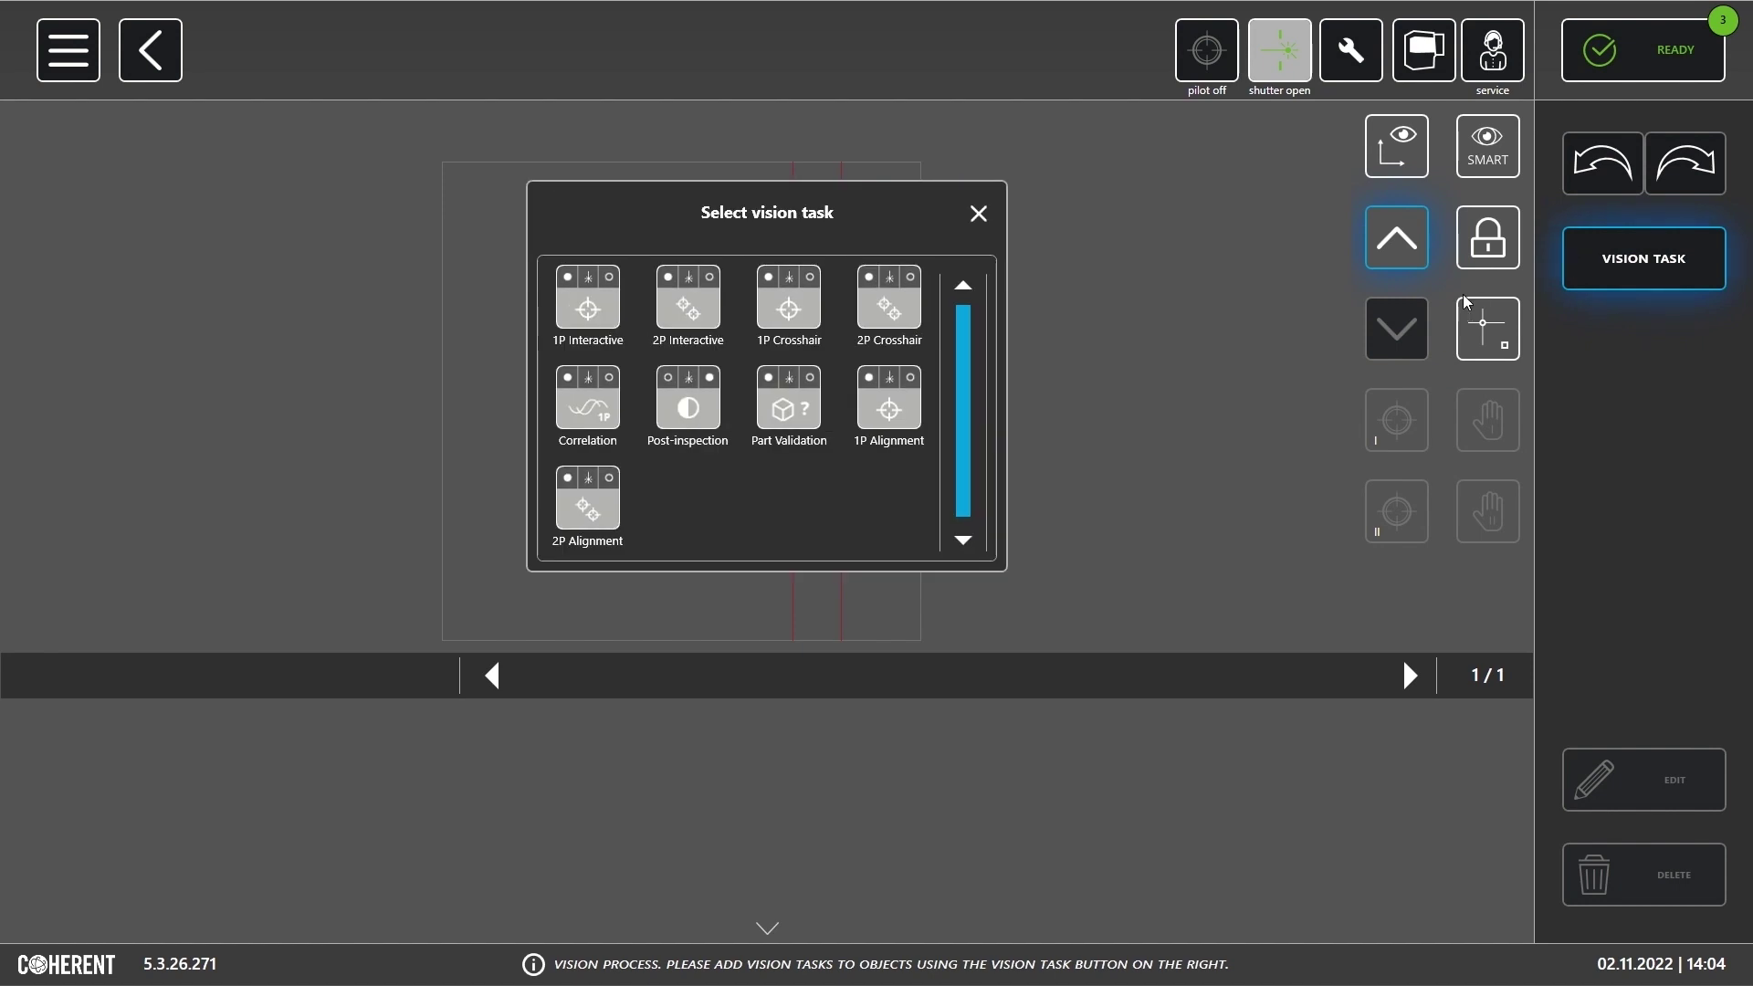
left_click(588, 314)
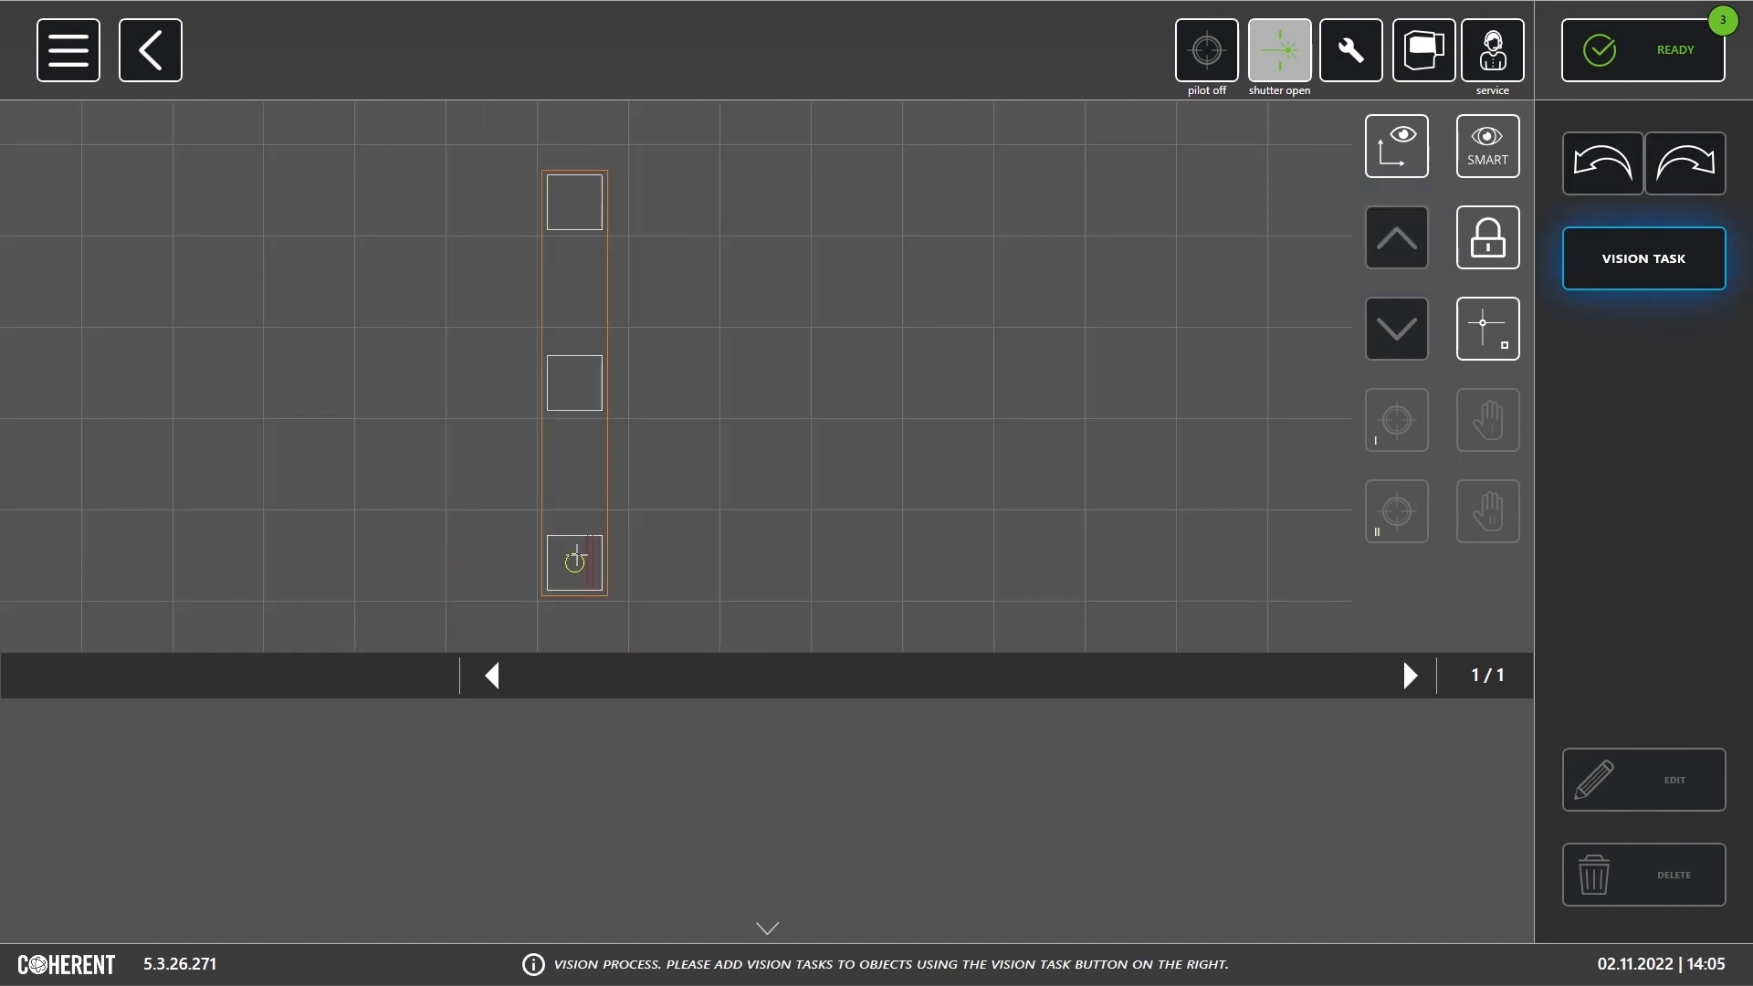
left_click(577, 558)
left_click(499, 681)
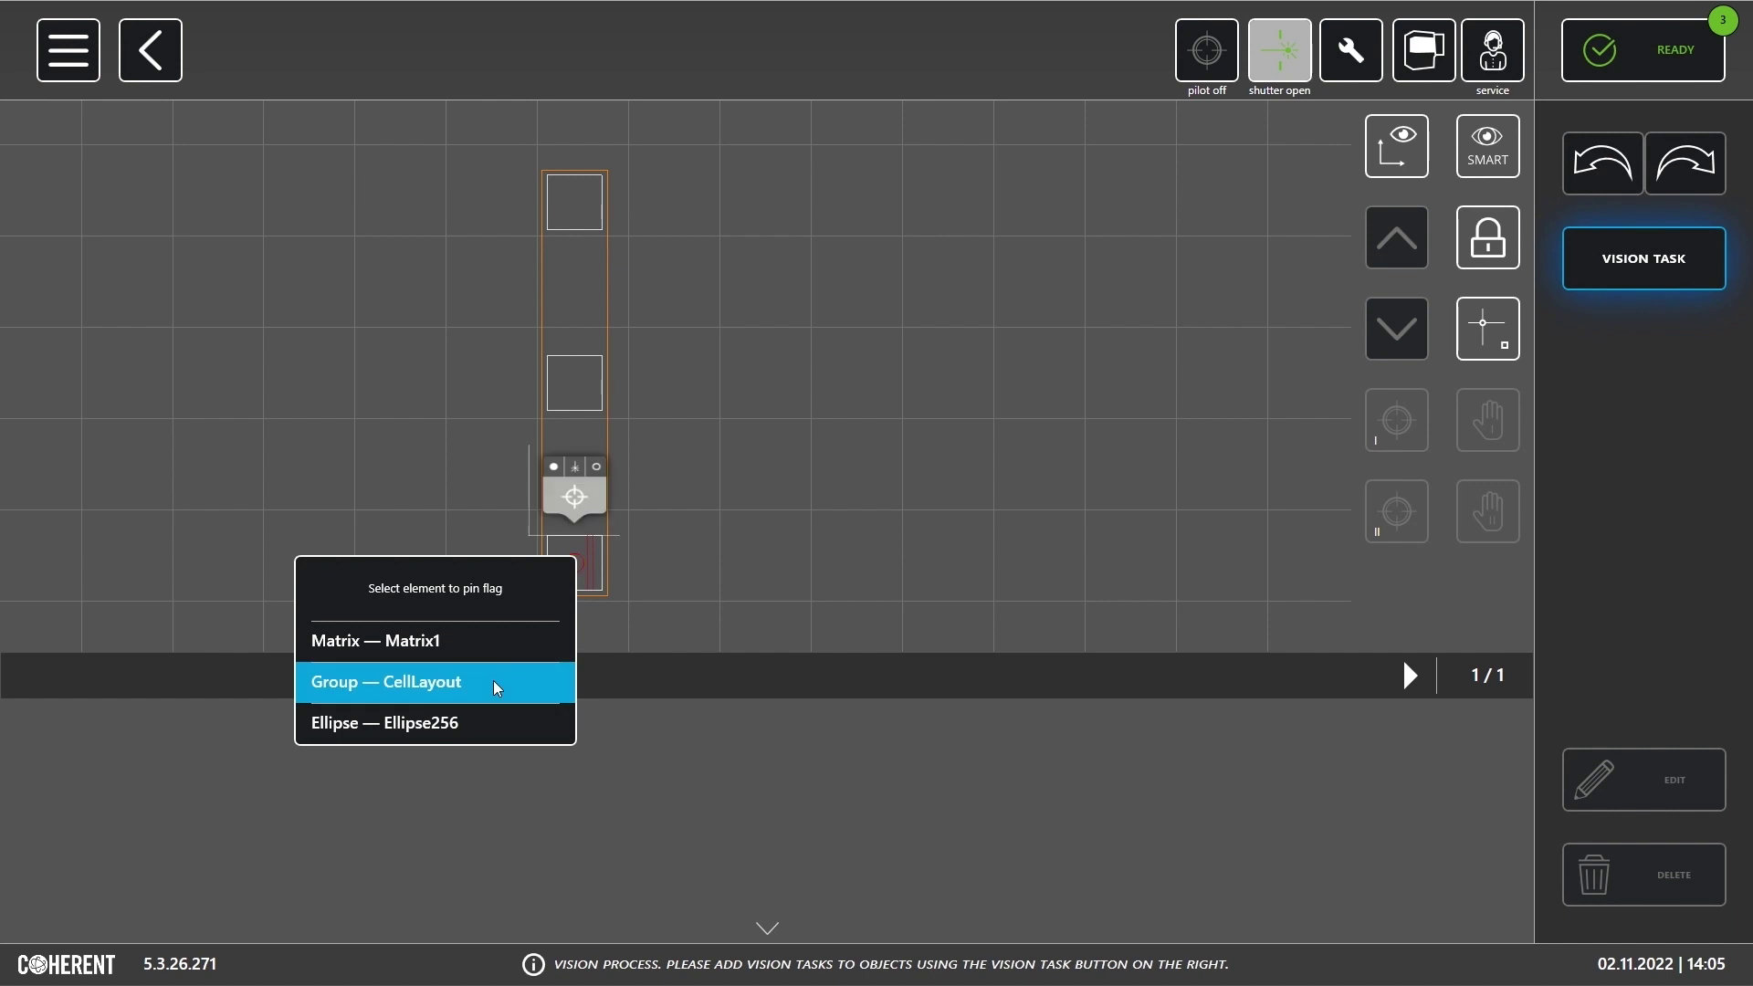
left_click(594, 489)
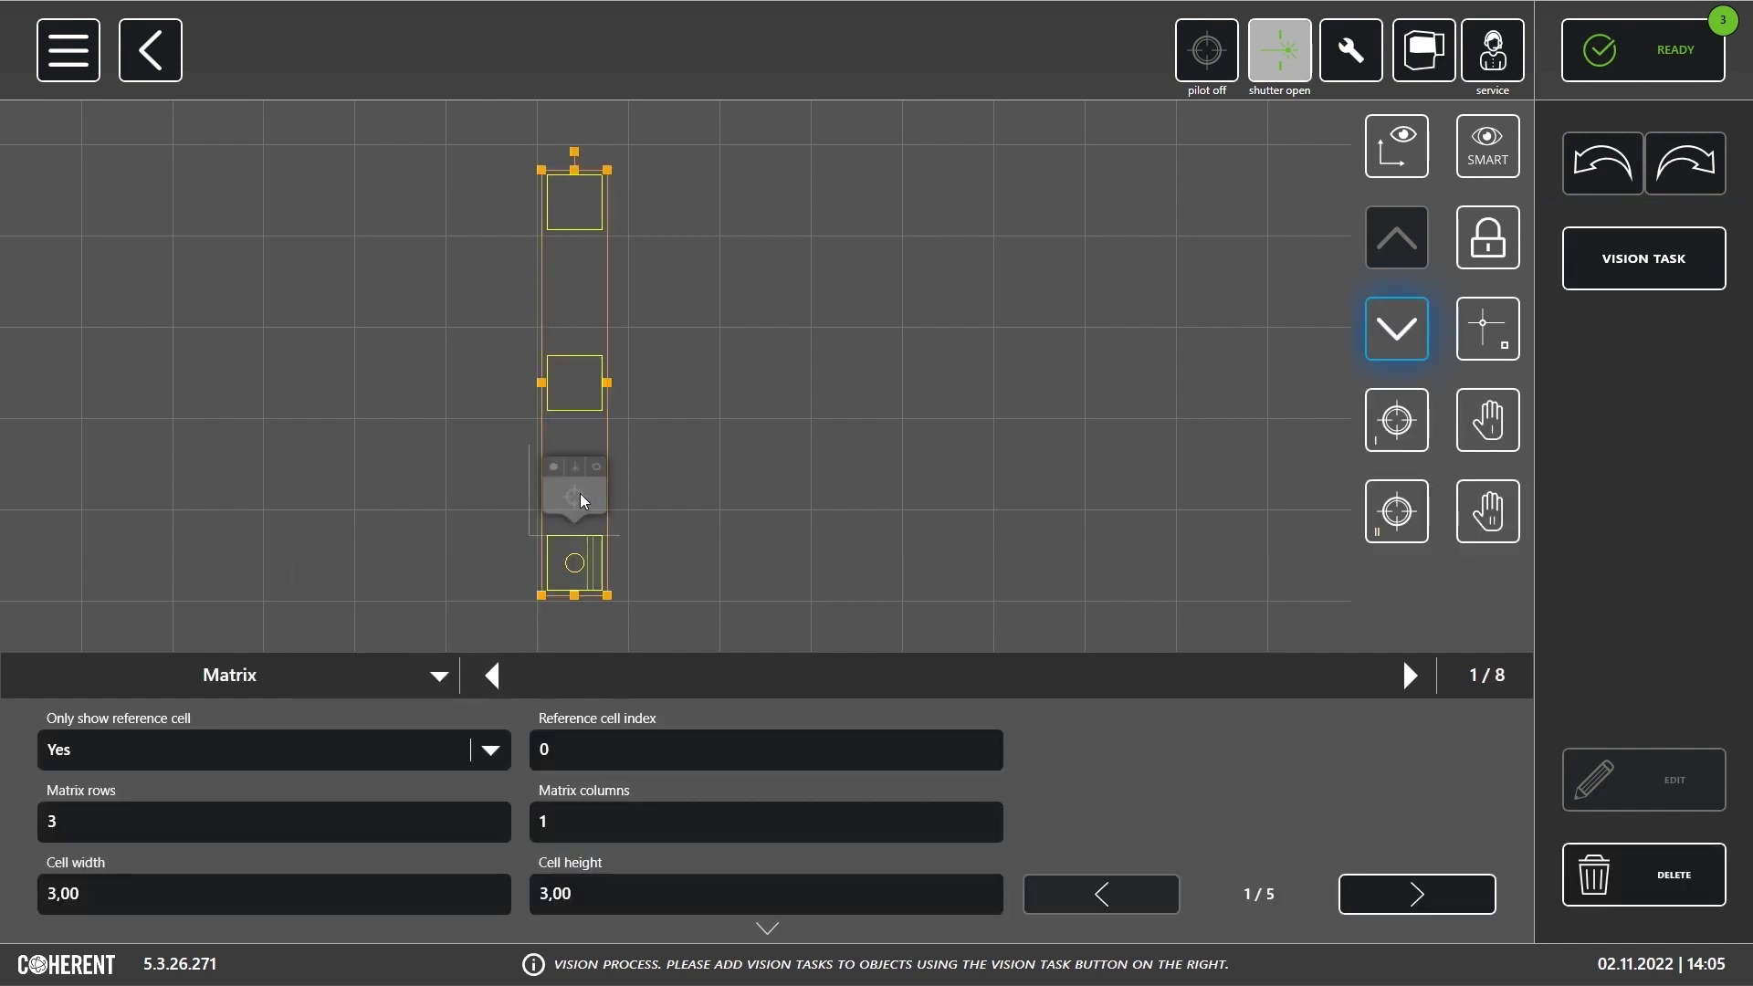
left_click(1397, 327)
left_click(679, 121)
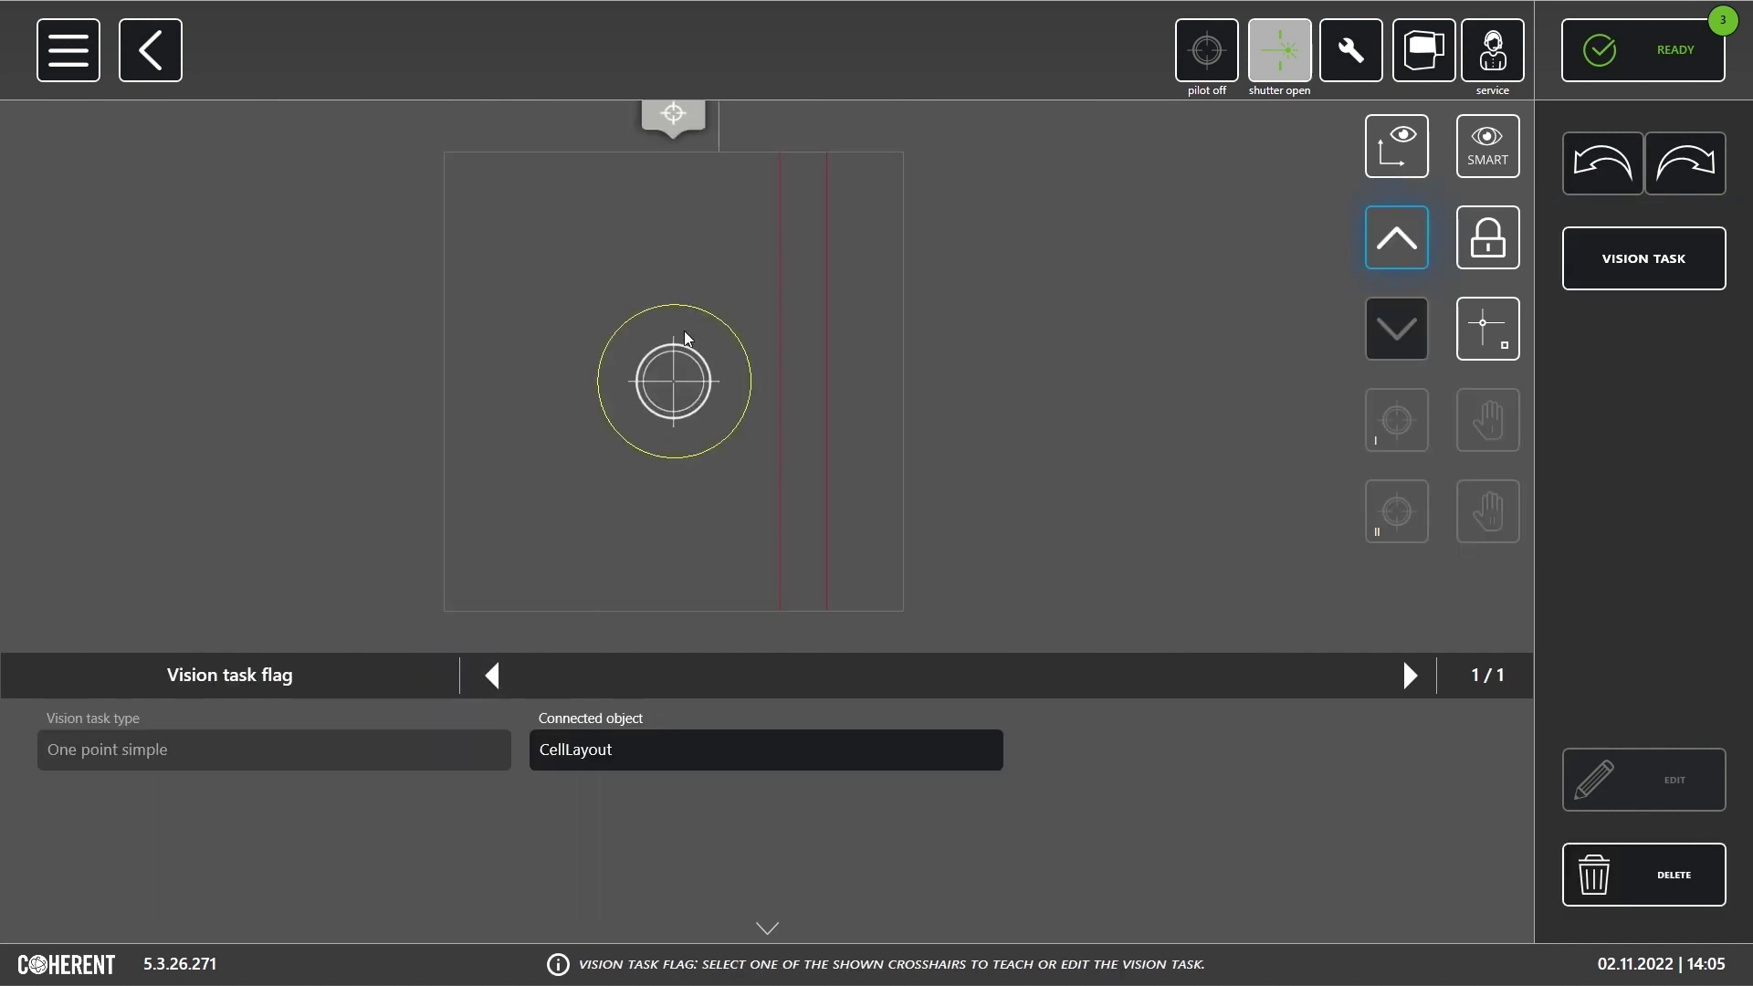
Open the vision task on the live camera and enlarge its ROI around the pin hole
left_click(672, 381)
left_click(1681, 794)
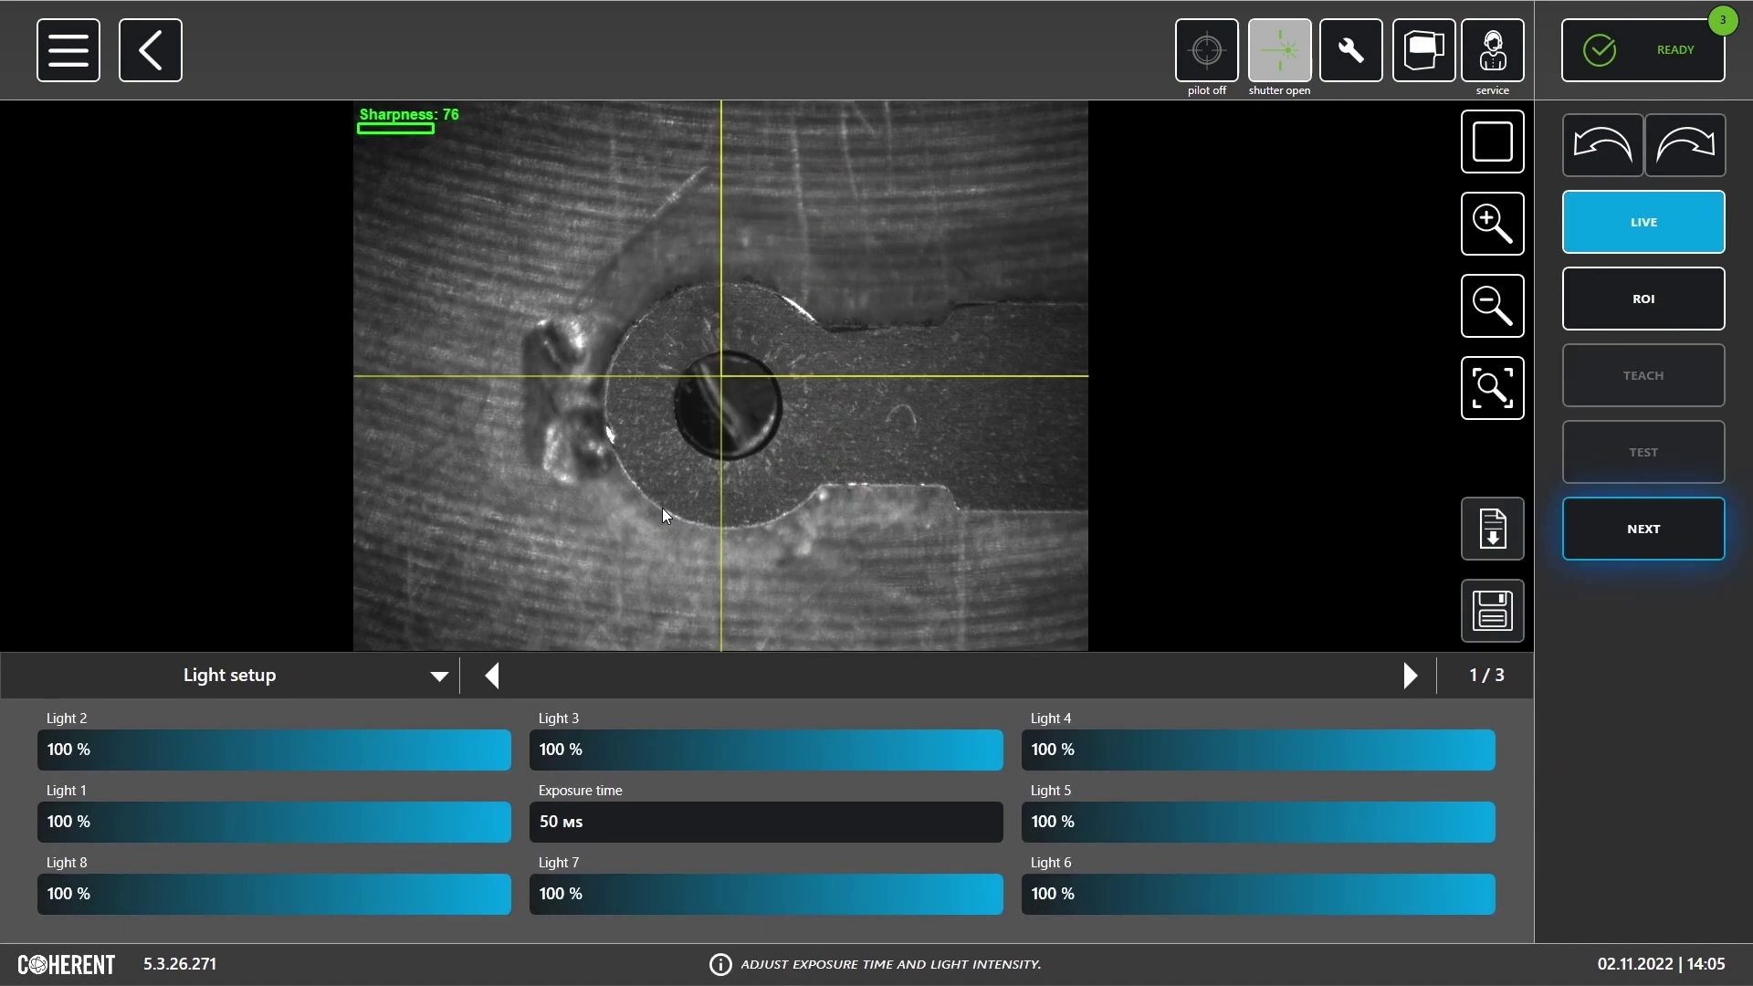
left_click(1588, 547)
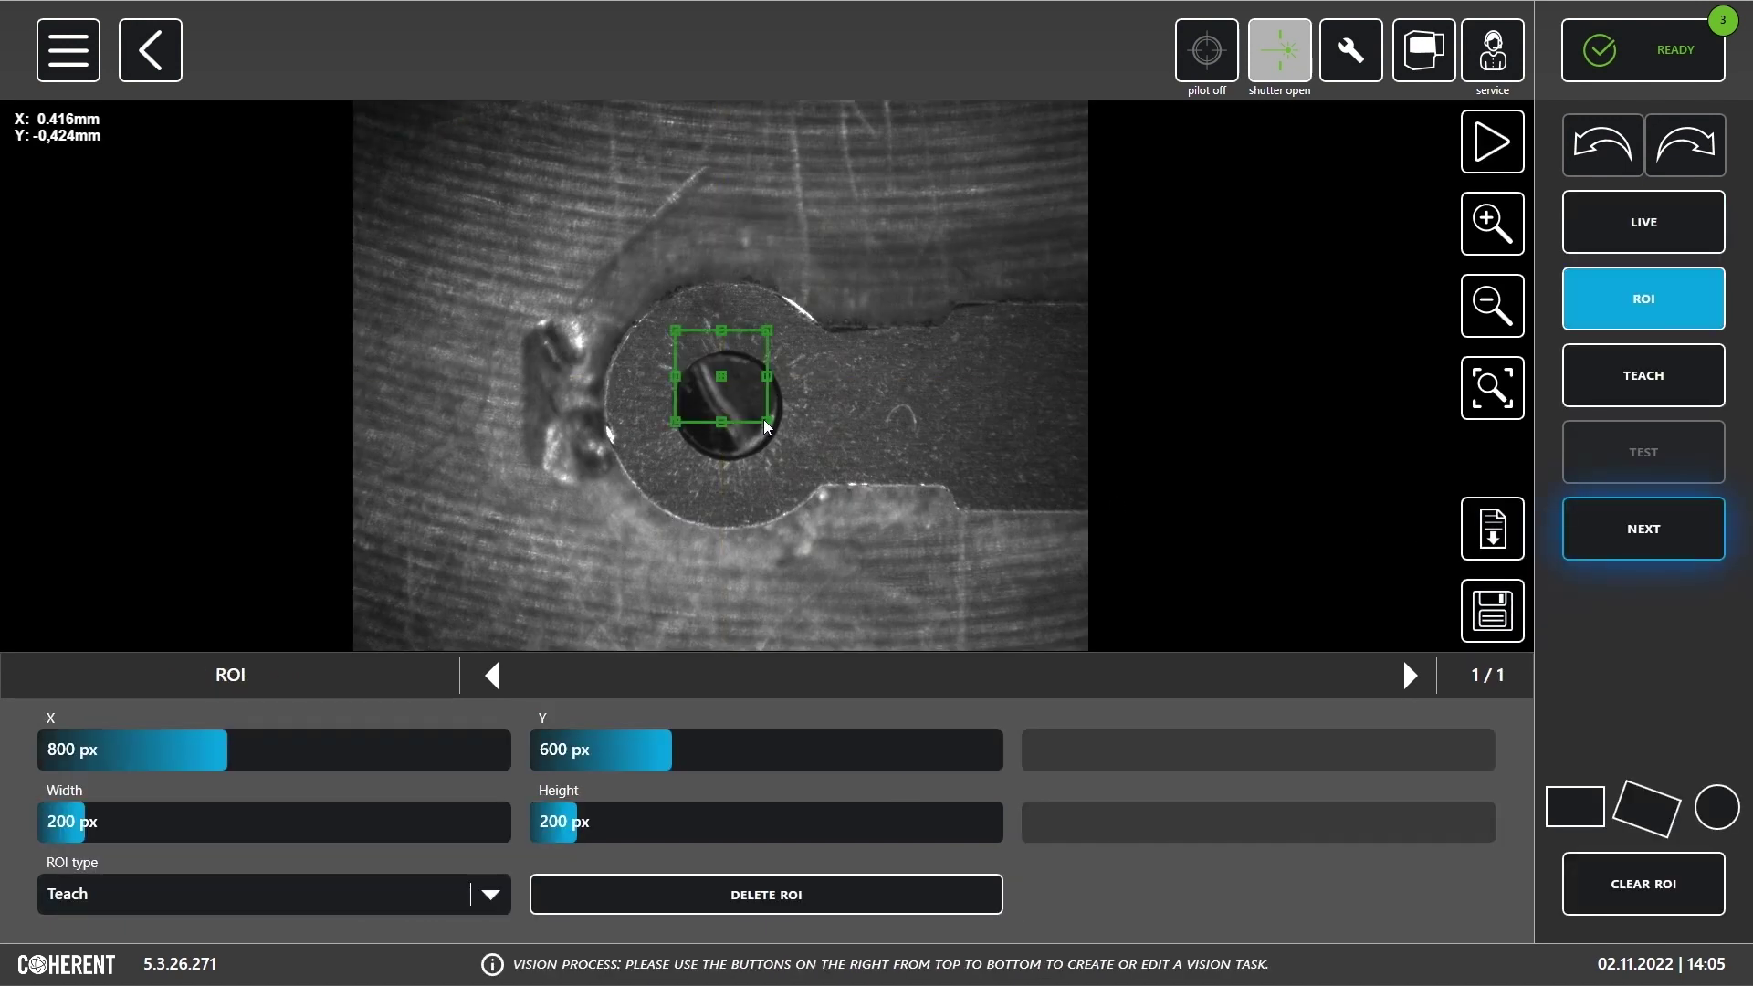
left_click_drag(765, 427, 818, 484)
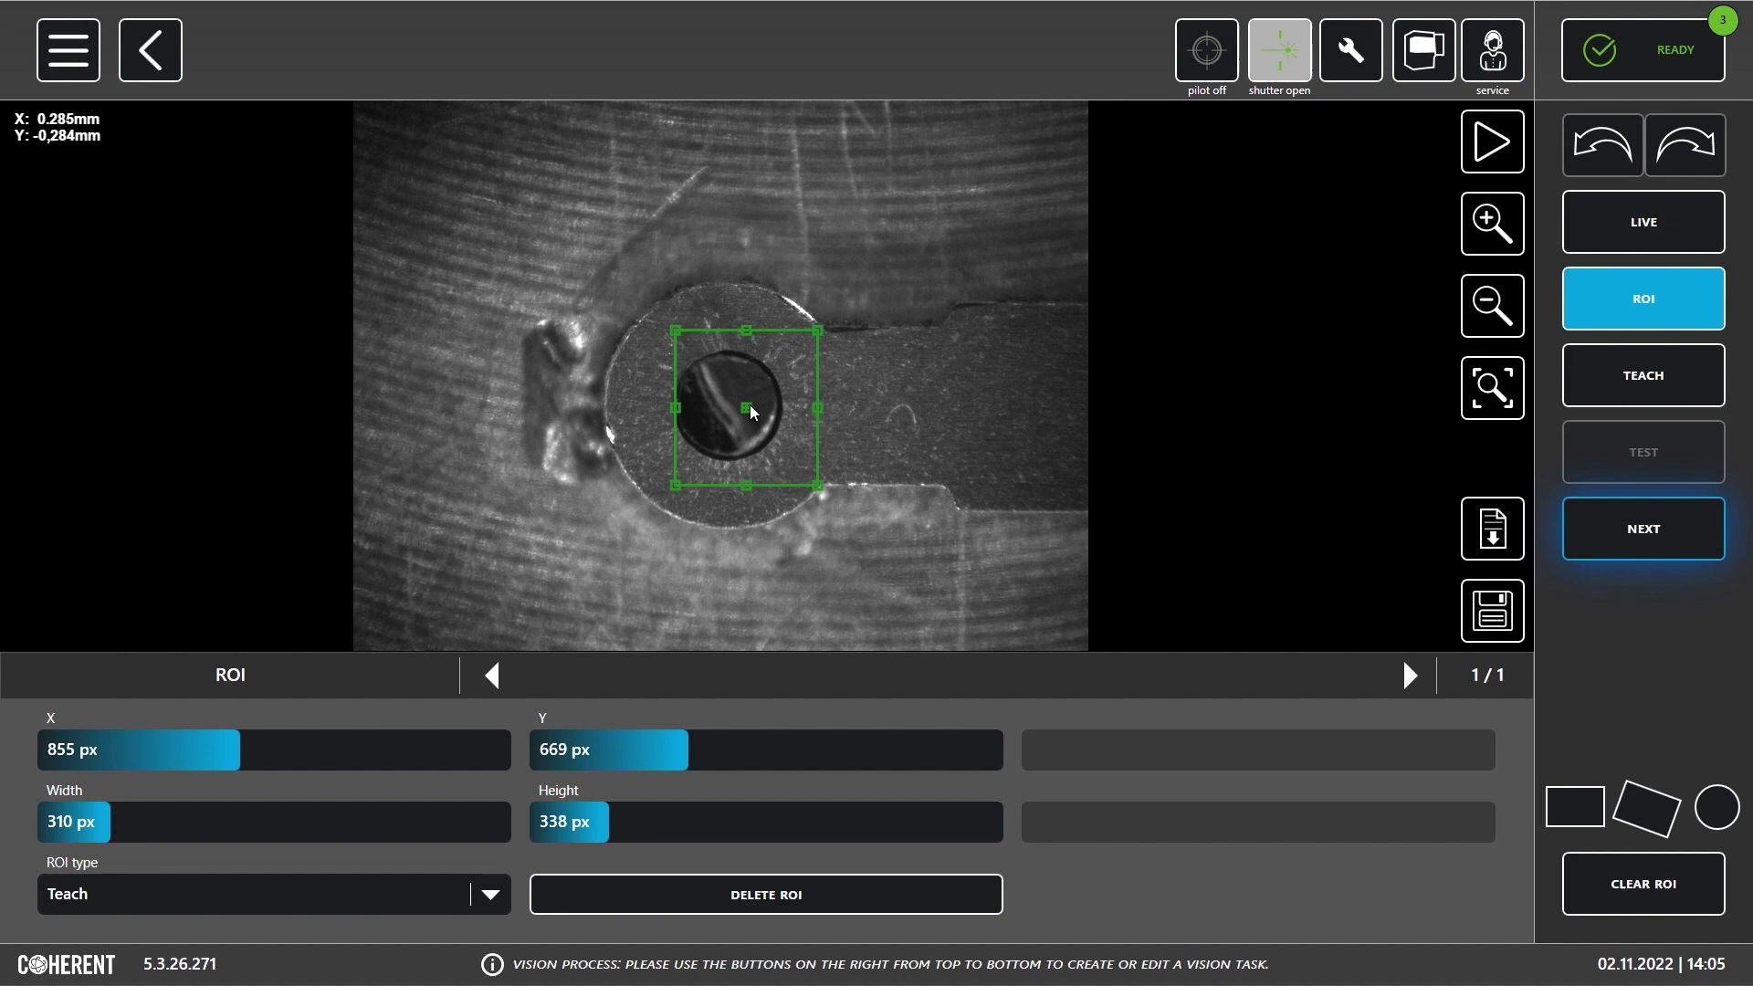
Raise Edge filter sensitivity to 7,6 and teach the circular edge pattern, scoring 82%
left_click(1643, 528)
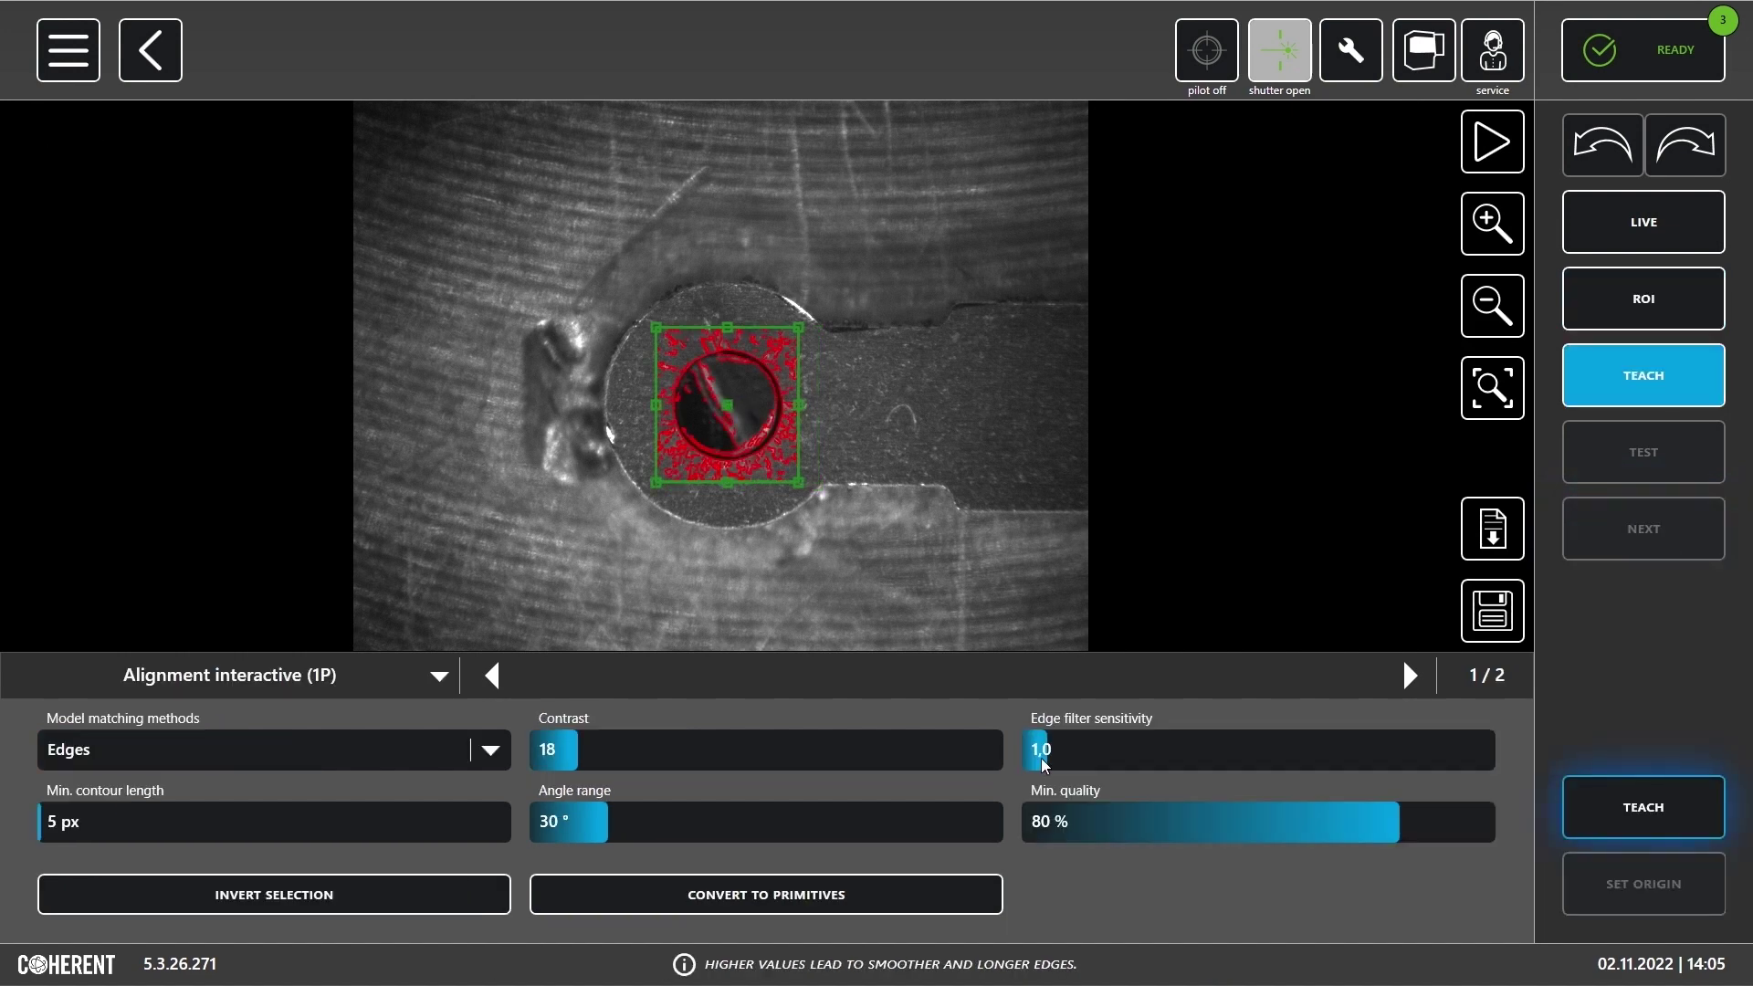
left_click(1051, 771)
left_click_drag(1051, 770, 1109, 768)
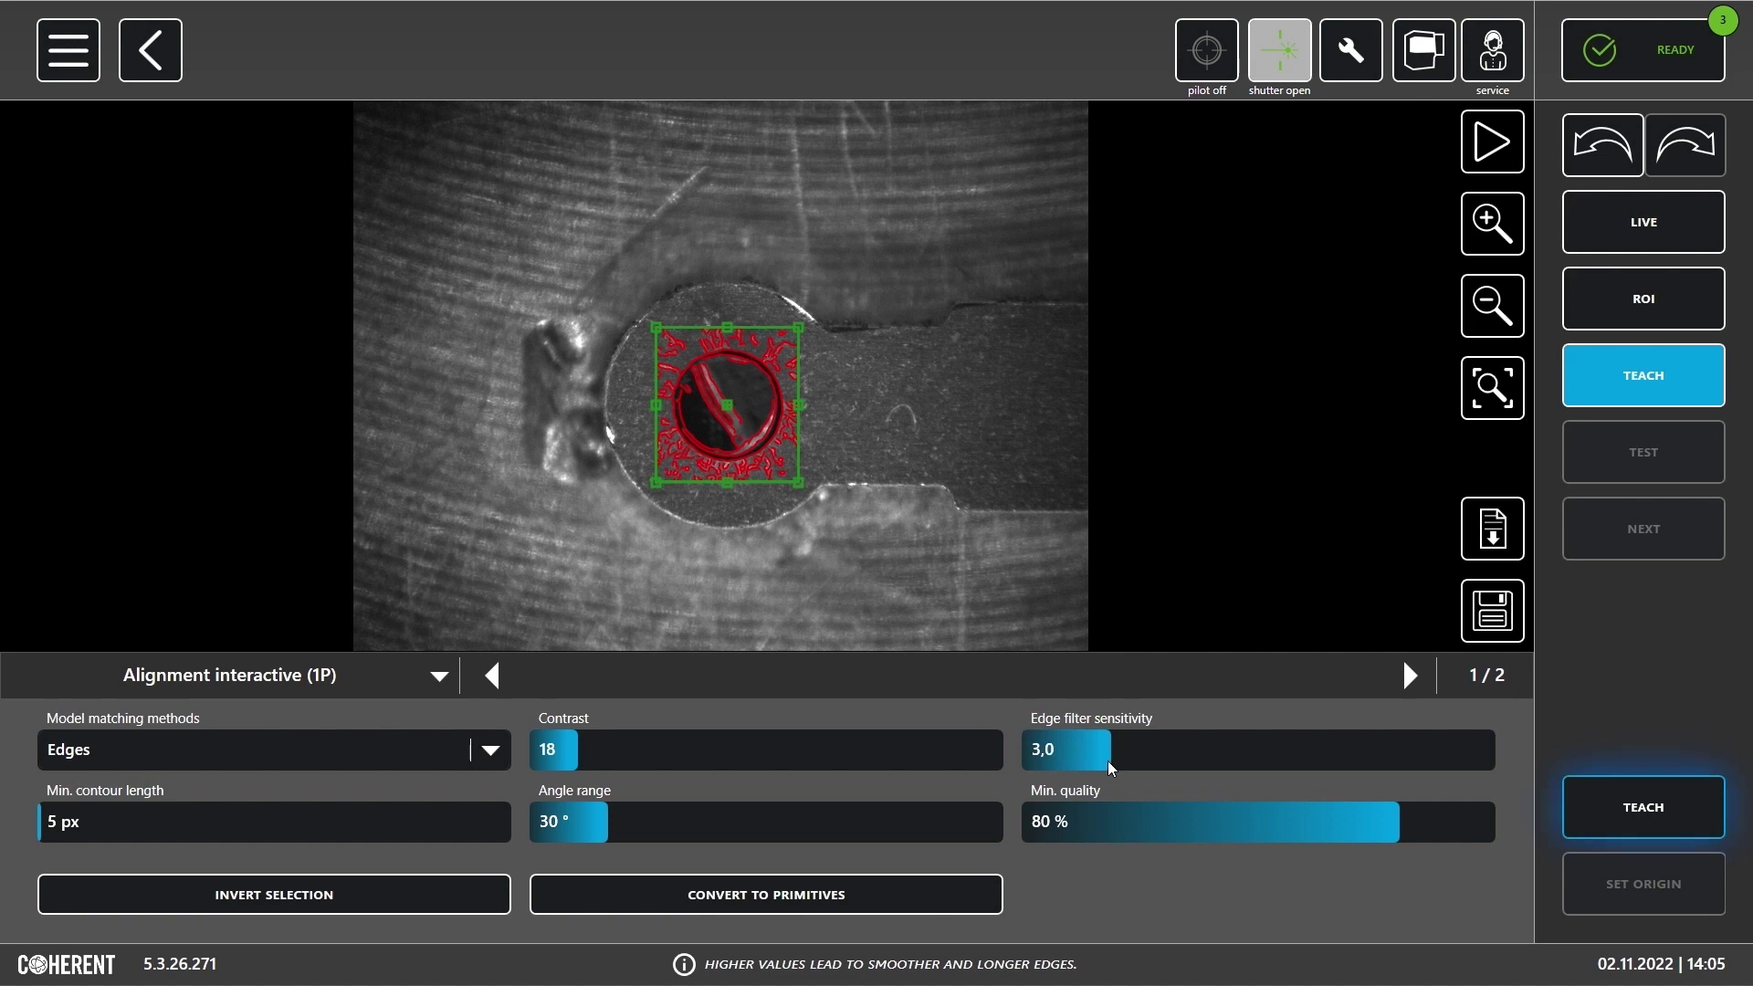
scroll(905, 261, "up", 2)
scroll(945, 247, "up", 1)
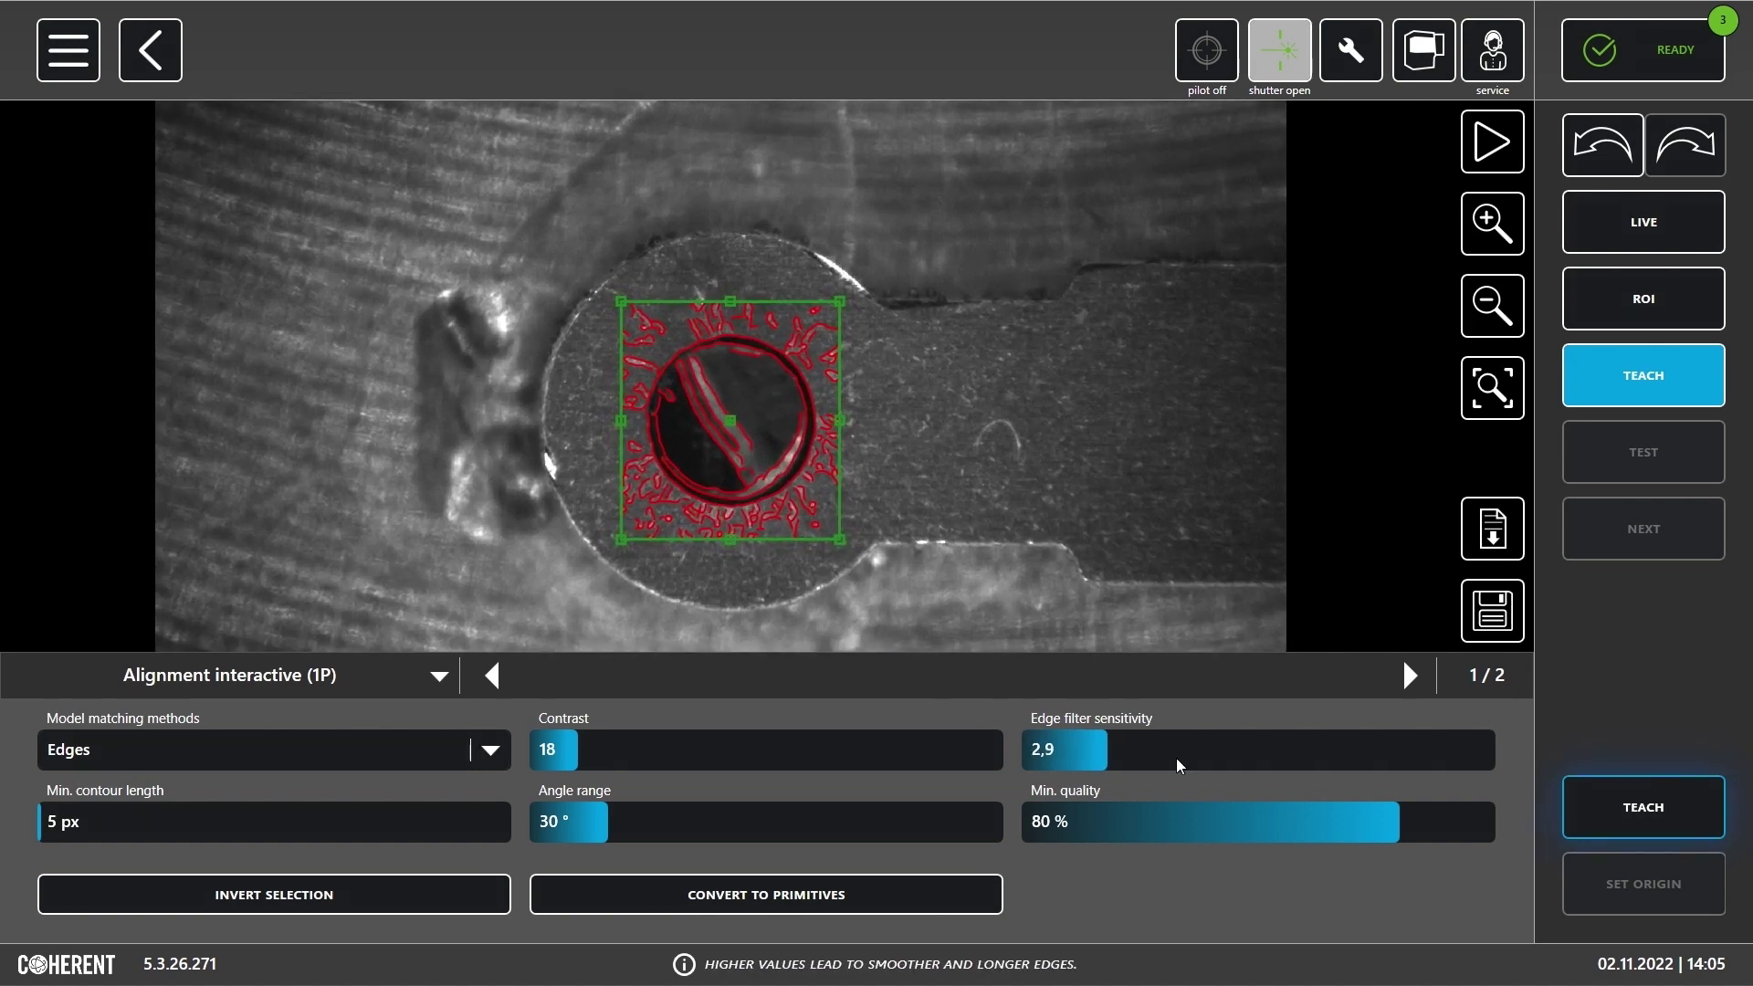
left_click_drag(1176, 764, 1258, 750)
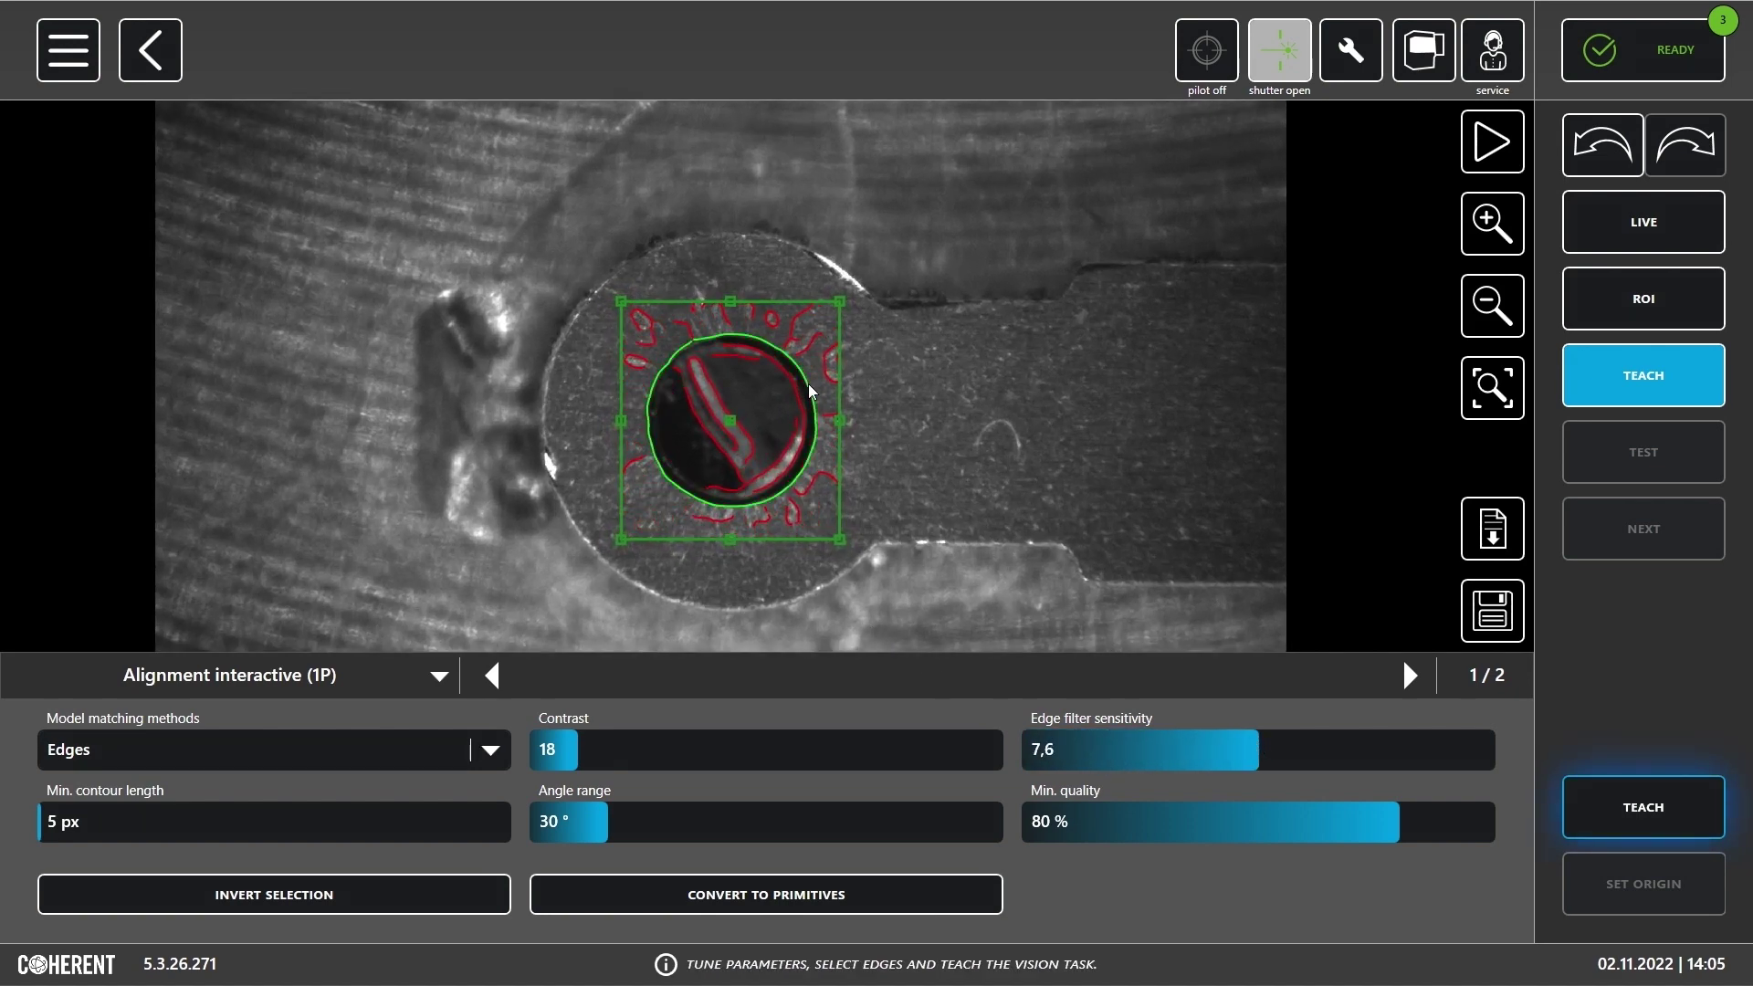
left_click(1568, 811)
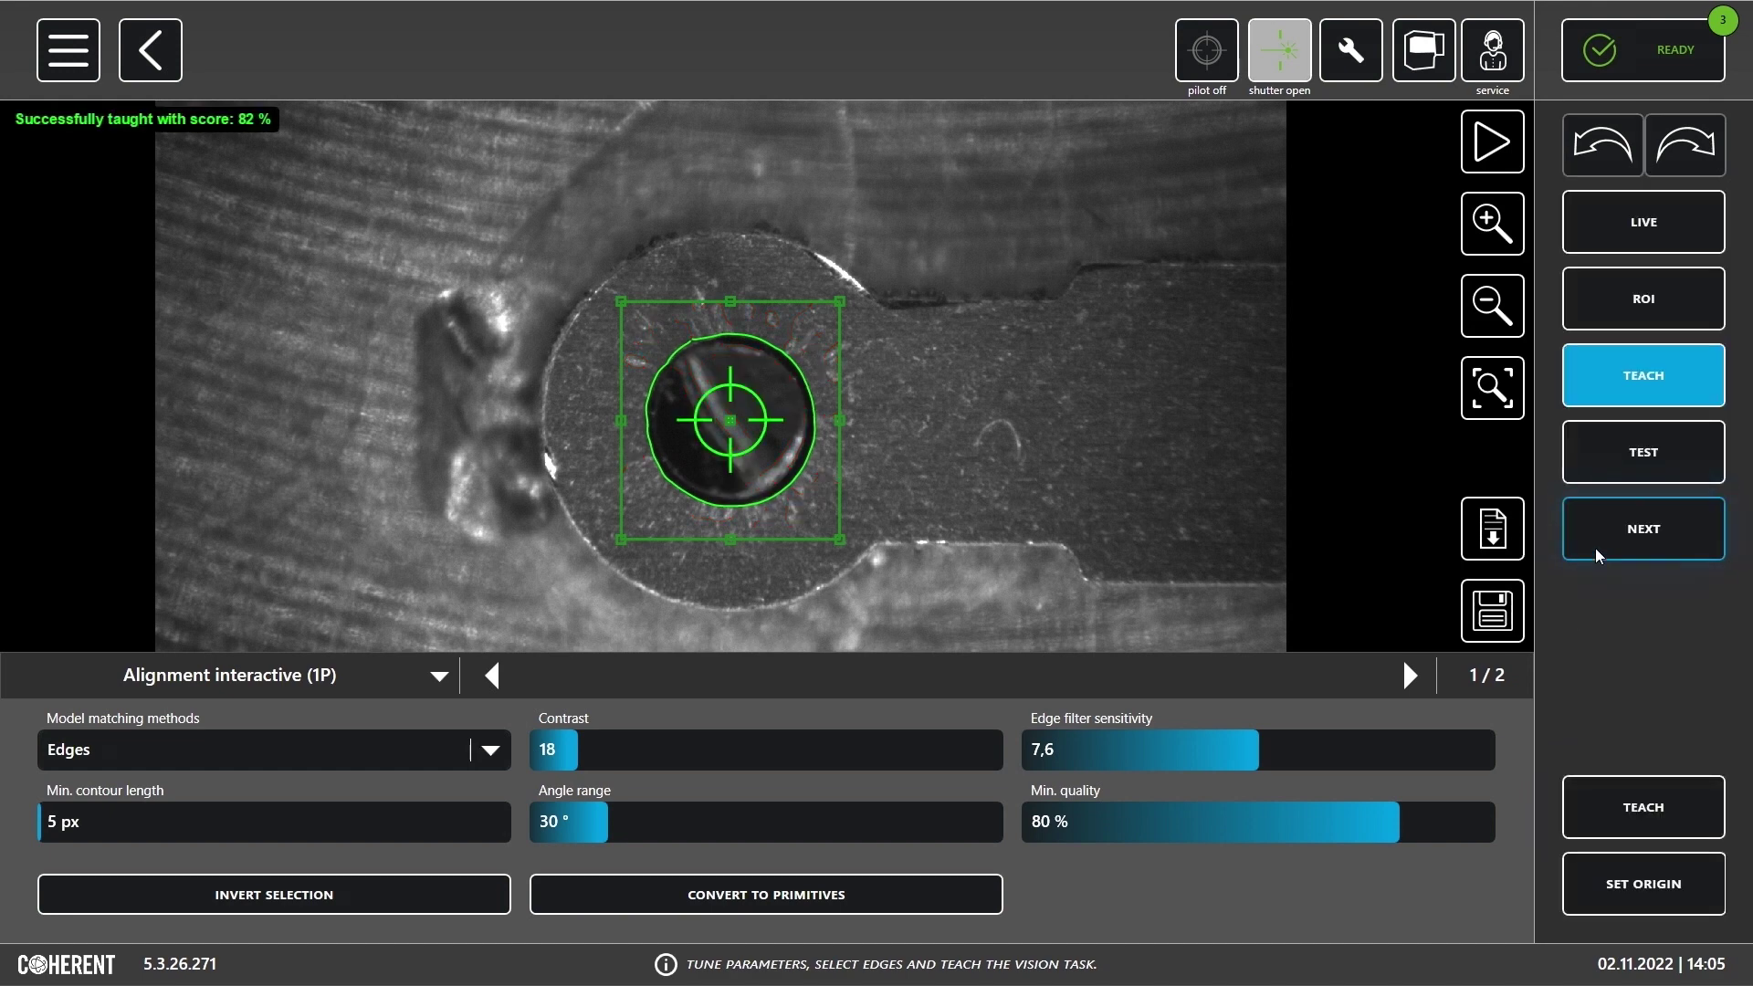
Run and stop a continuous test of the taught pattern, then finish the vision task
left_click(1596, 554)
left_click(1628, 891)
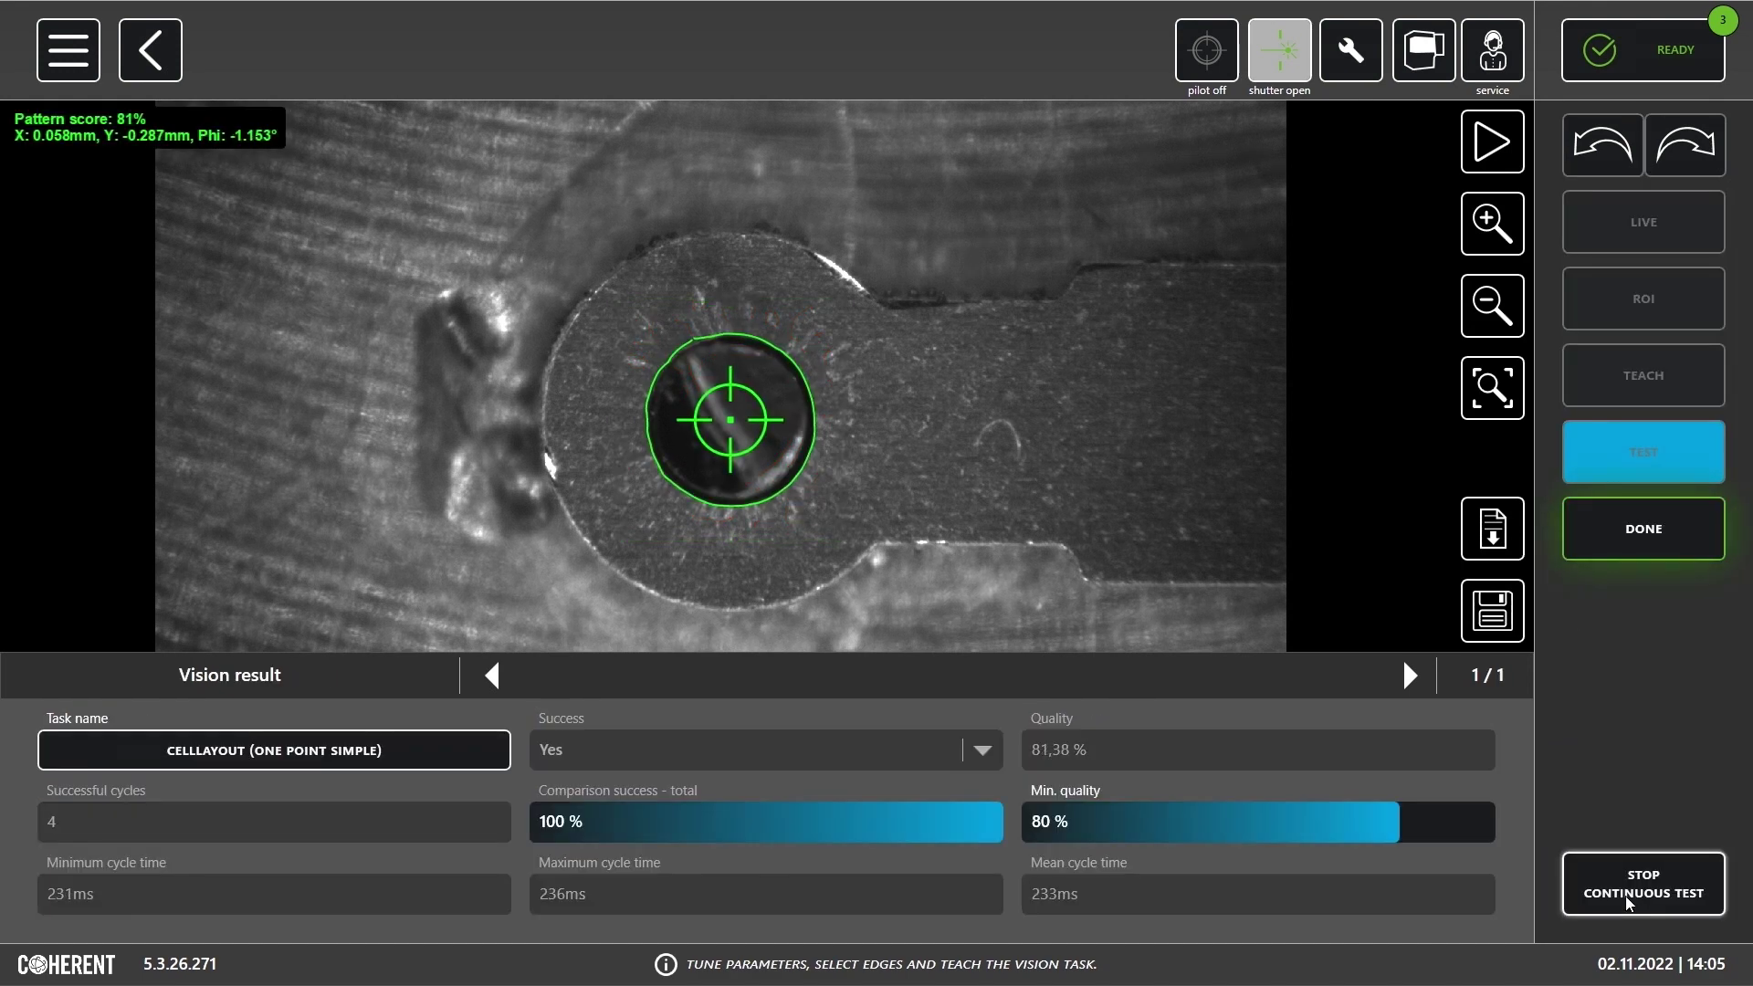
left_click(1627, 890)
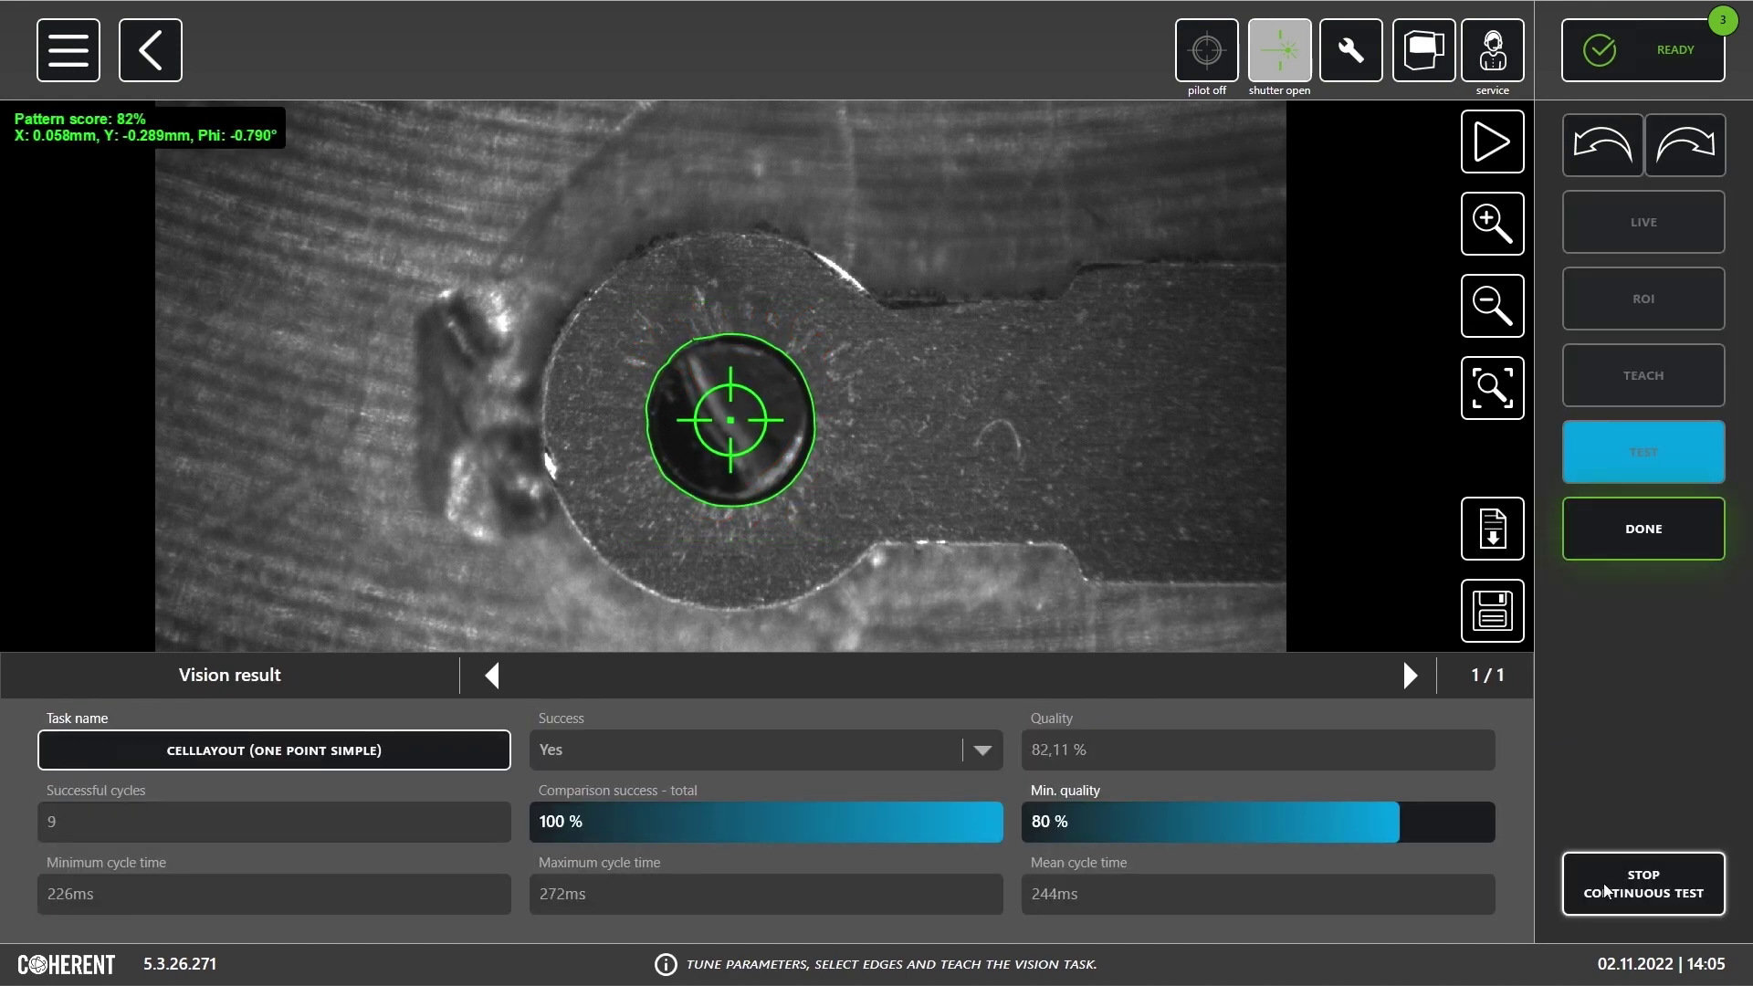
left_click(1612, 555)
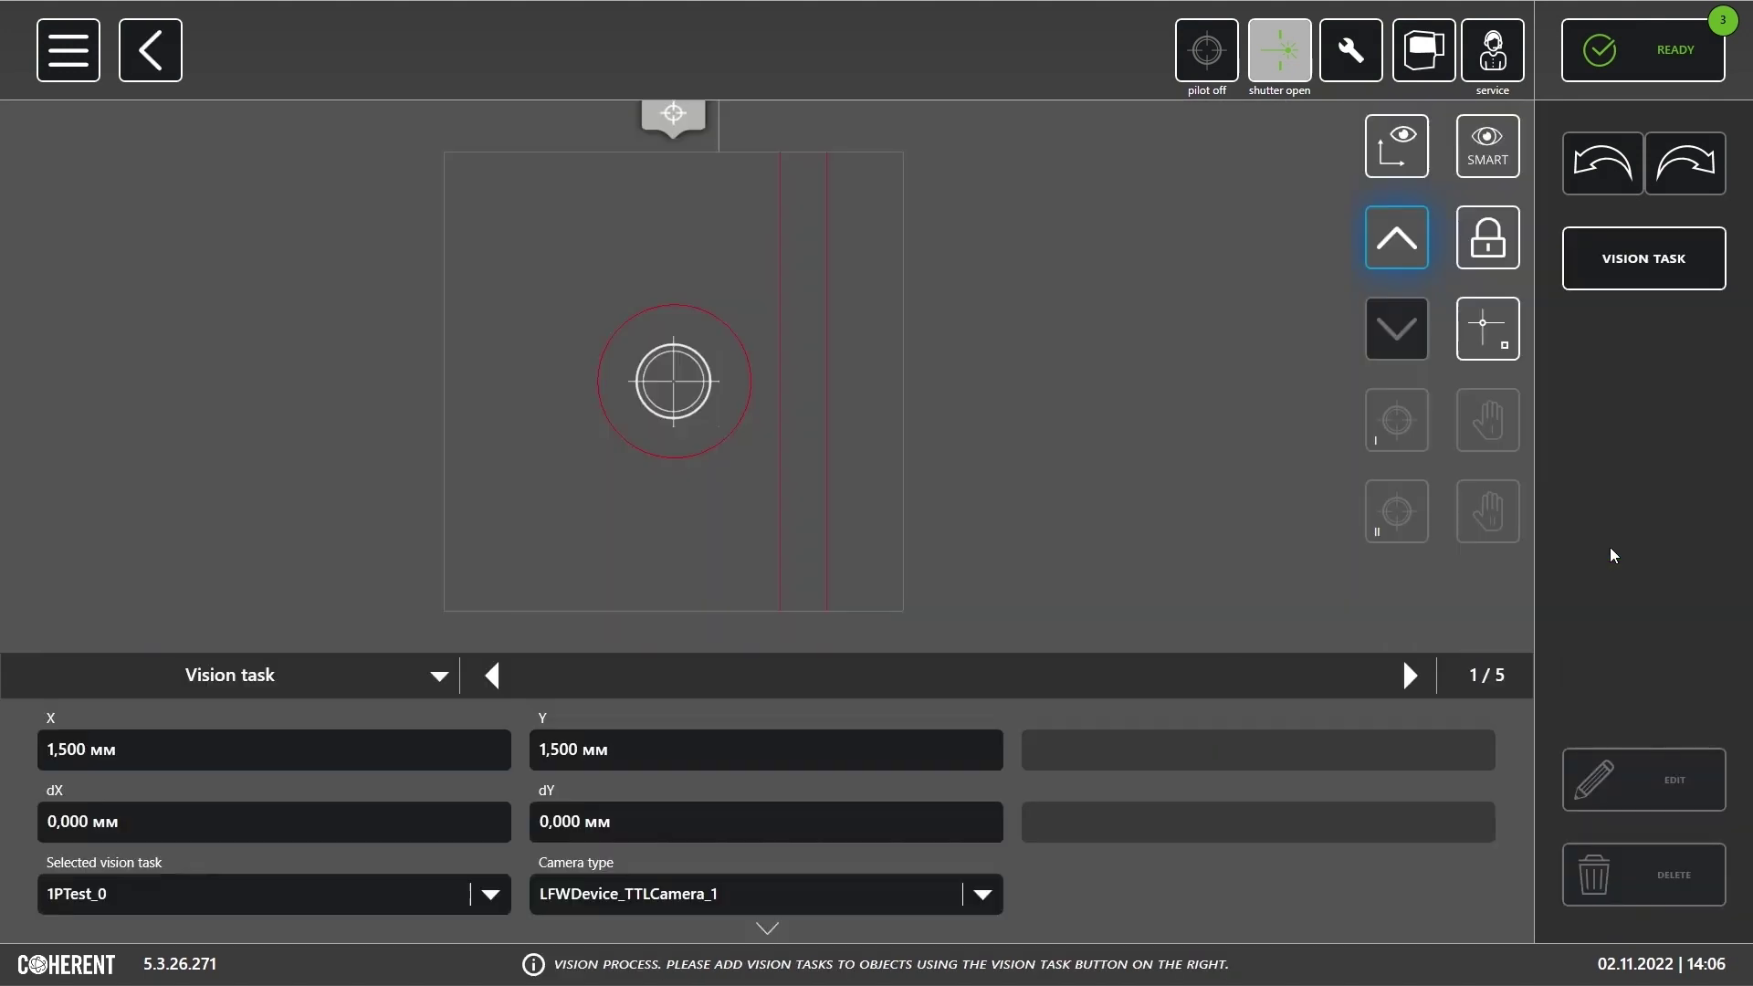
Back in the recipe overview, add Live view and Result display steps
left_click(143, 62)
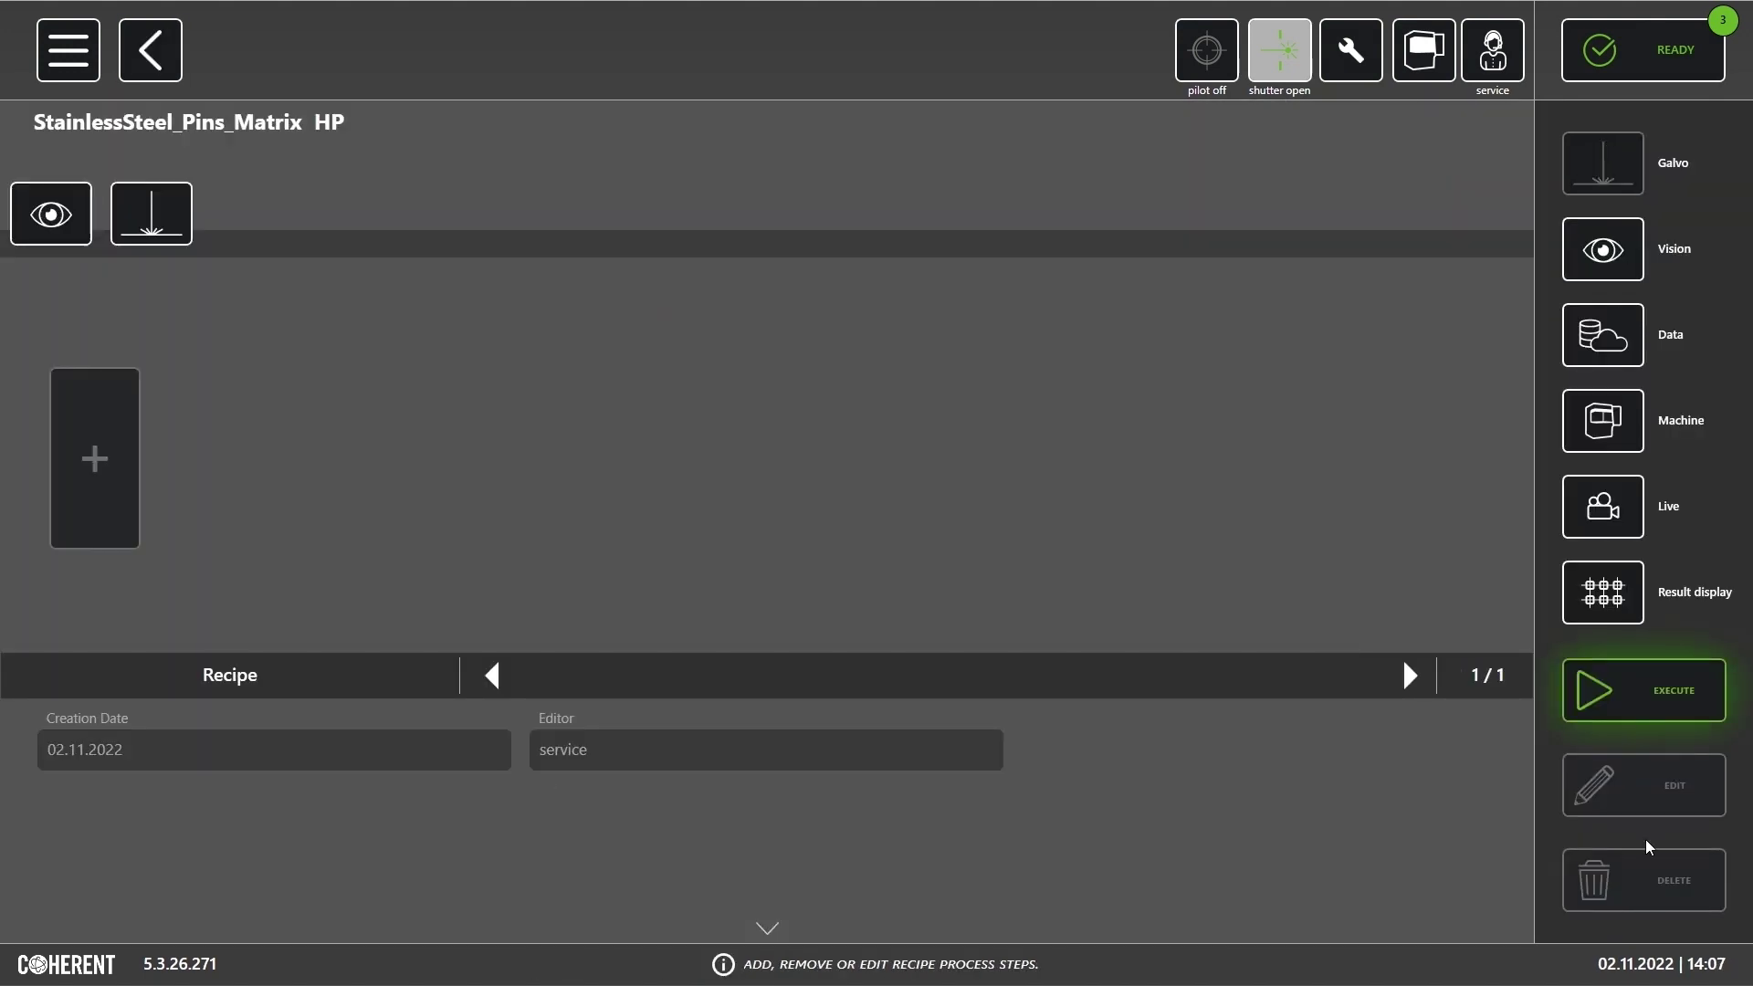
mouse_move(1609, 526)
left_mouse_down()
mouse_move(753, 338)
mouse_move(497, 239)
left_mouse_up()
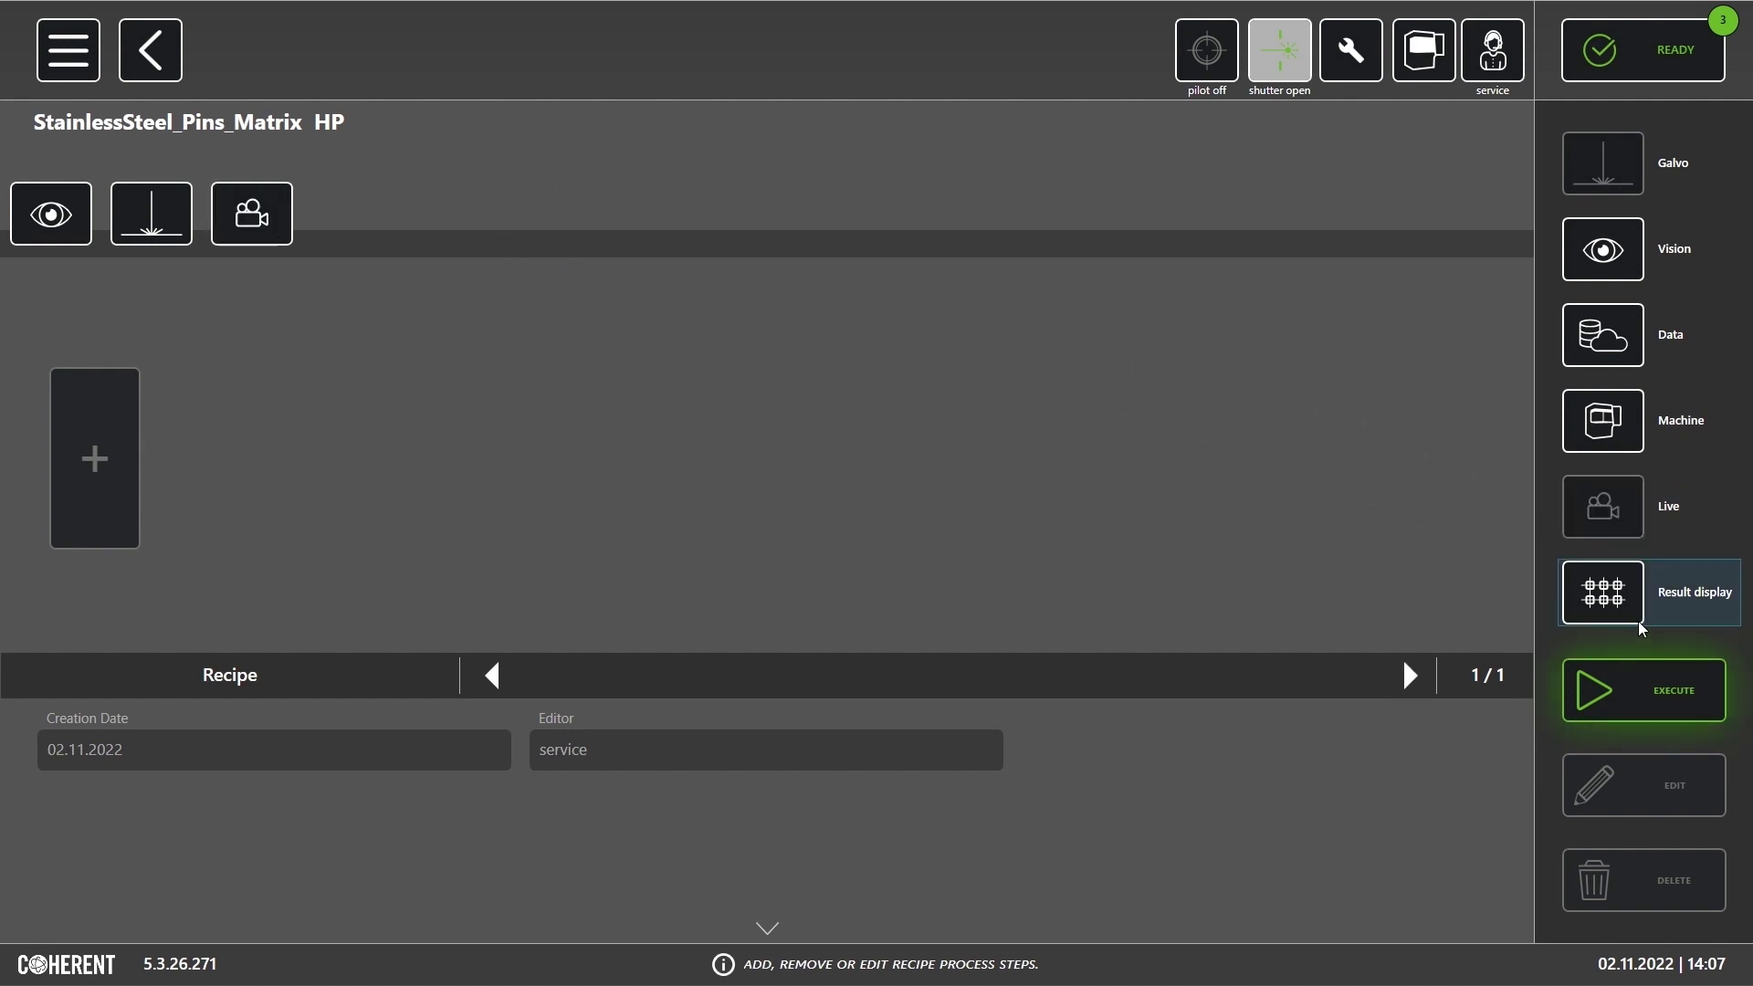
left_click_drag(1639, 627, 636, 233)
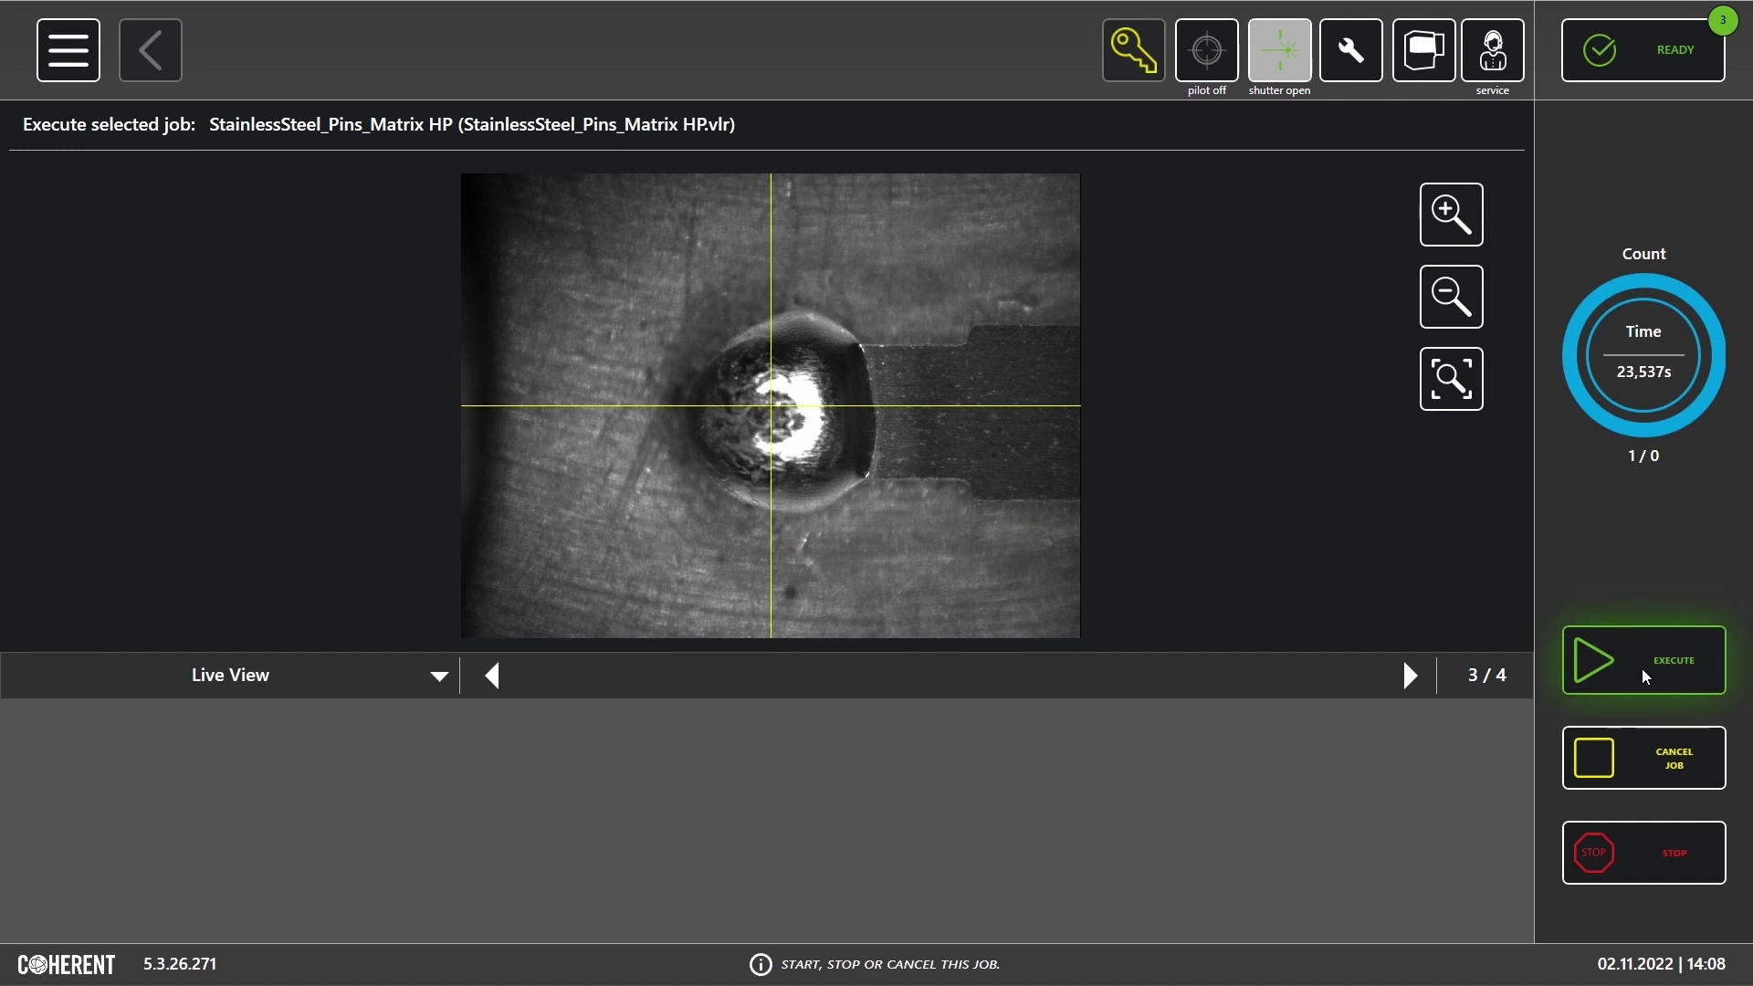
Switch to the Result display page, then Vision result, and show the third pin's result
left_click(438, 674)
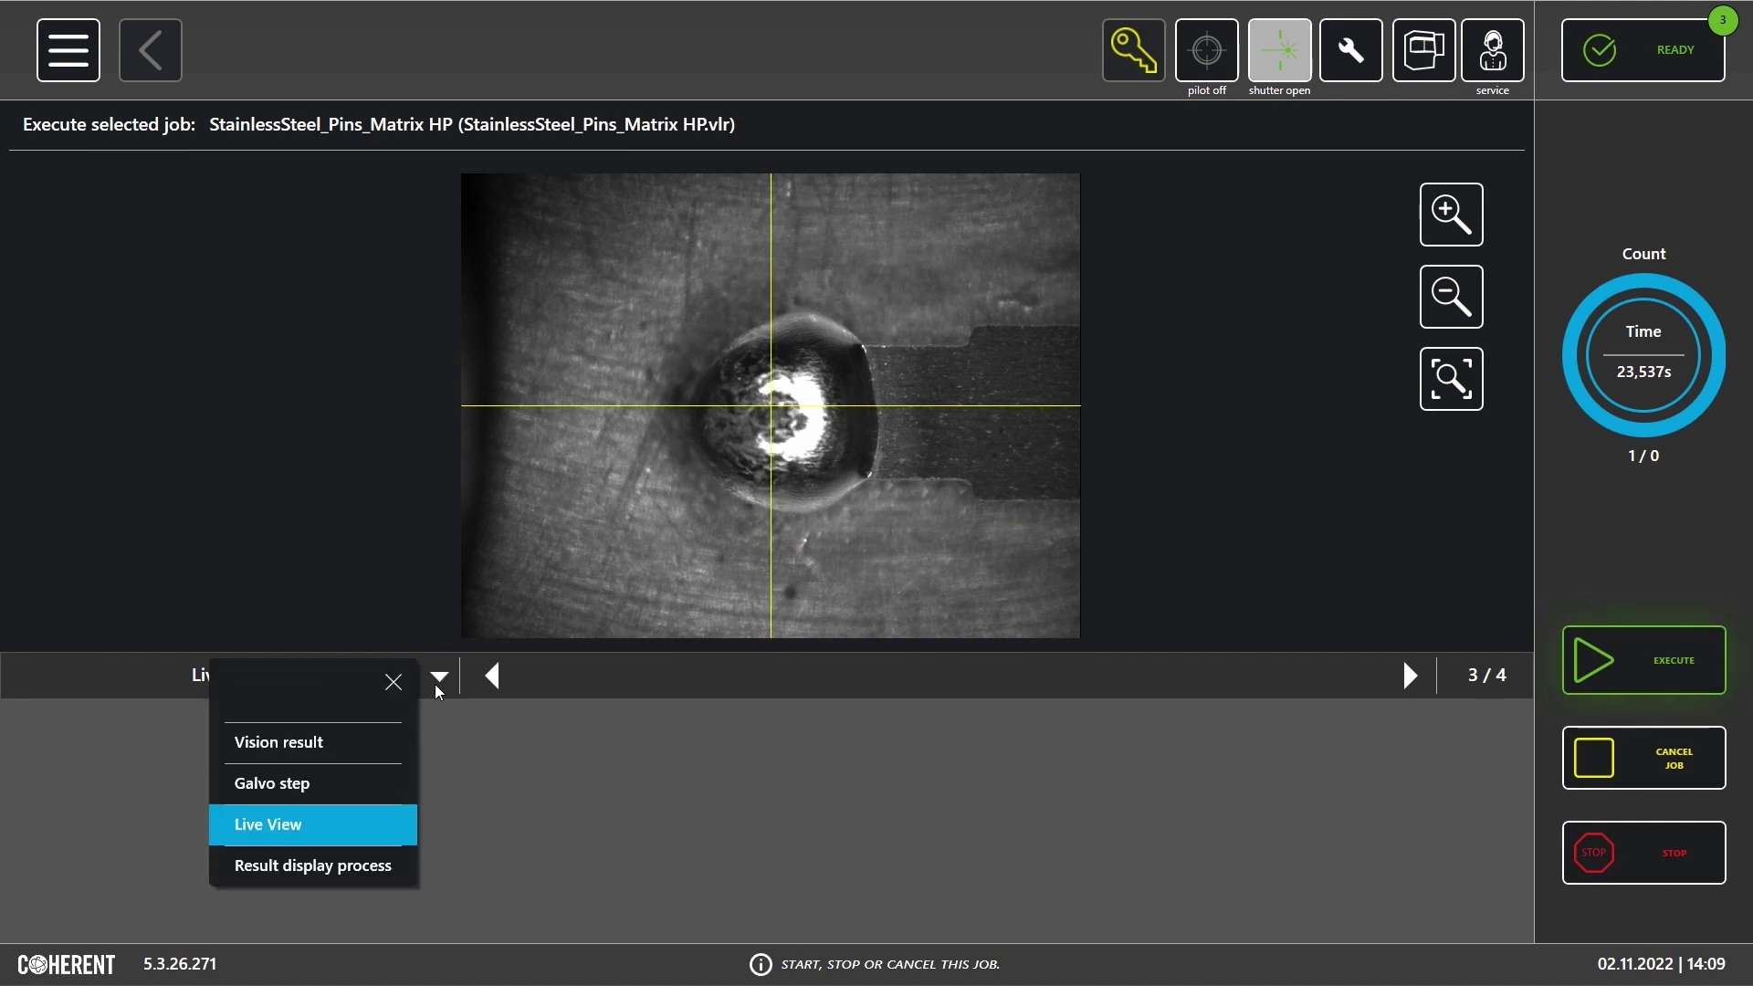
left_click(339, 864)
left_click(433, 678)
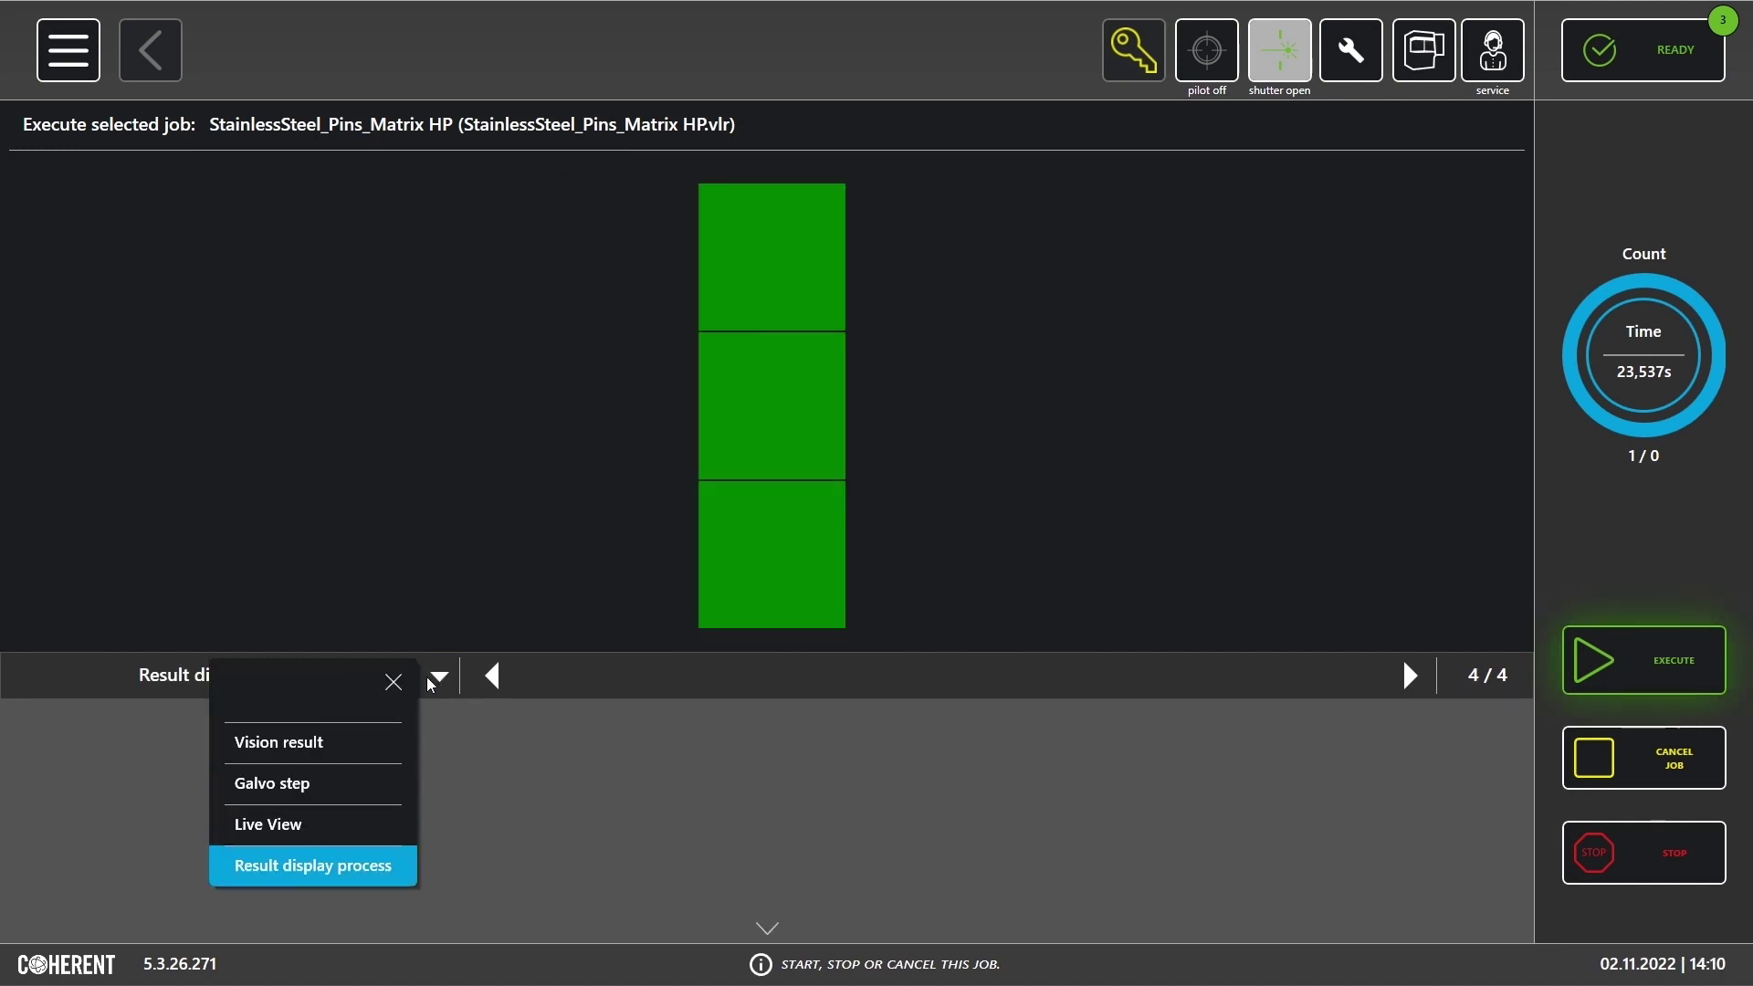
left_click(367, 741)
left_click(324, 894)
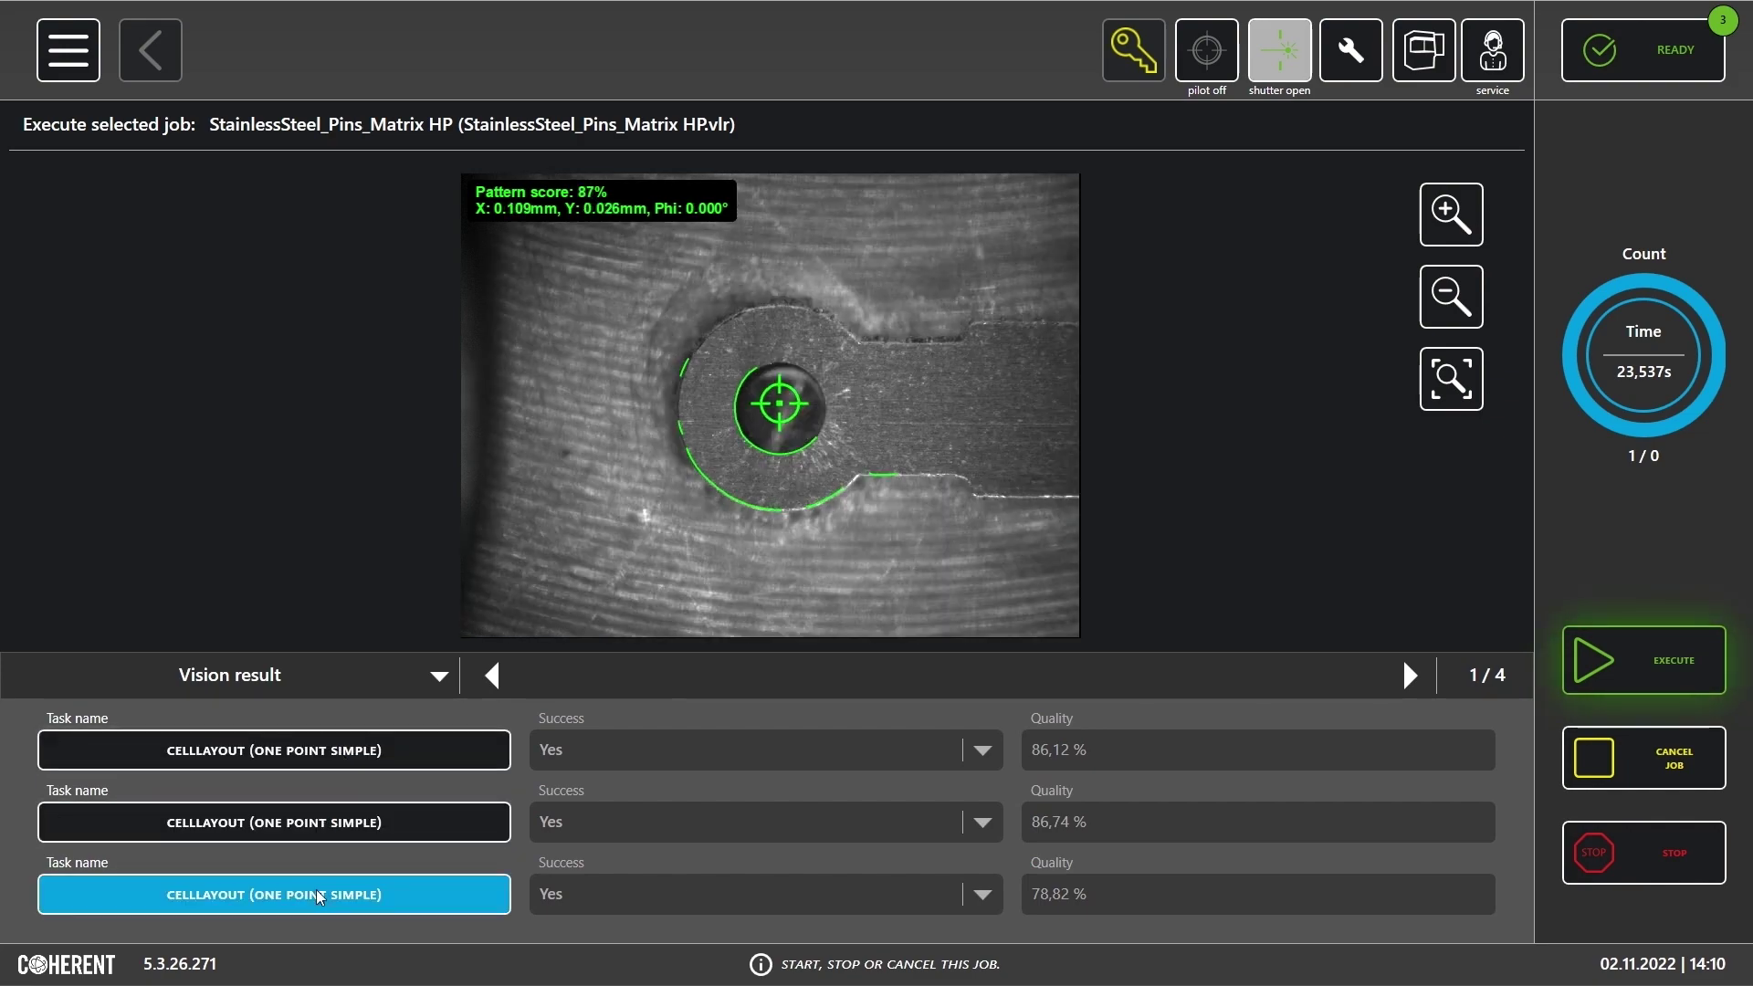